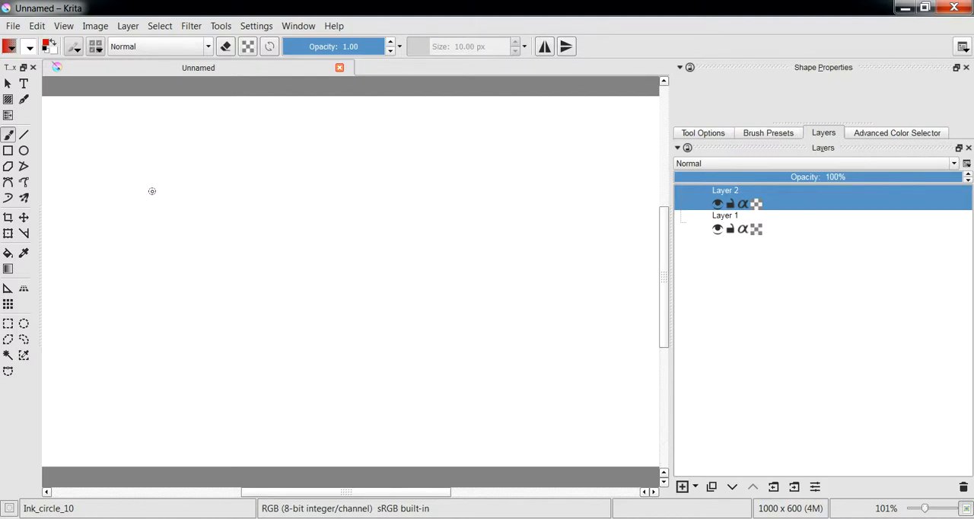
# Try a red zigzag stroke on Layer 2 with the Ink_gpen_25 preset and undo it
pyautogui.rightClick(322, 198)
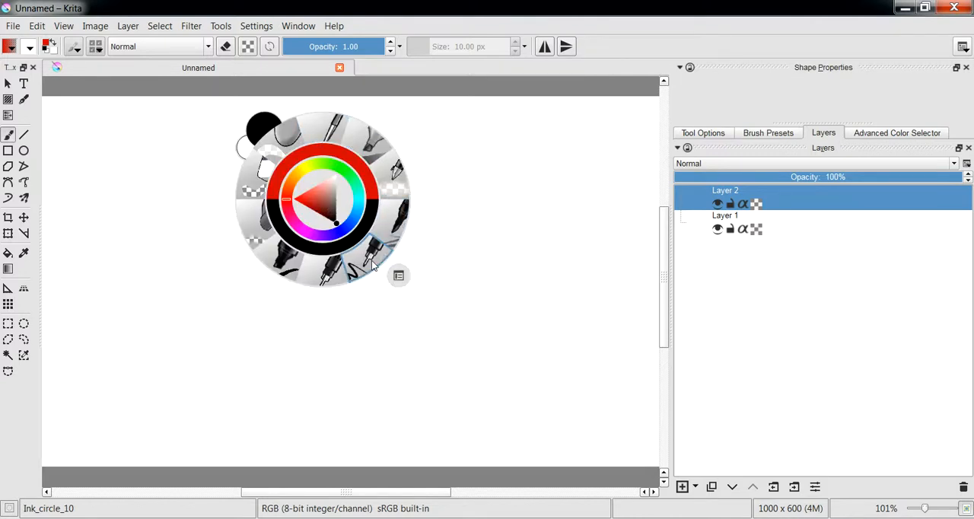
pyautogui.click(372, 262)
pyautogui.moveTo(317, 218)
pyautogui.mouseDown()
pyautogui.moveTo(290, 309)
pyautogui.moveTo(326, 347)
pyautogui.mouseUp()
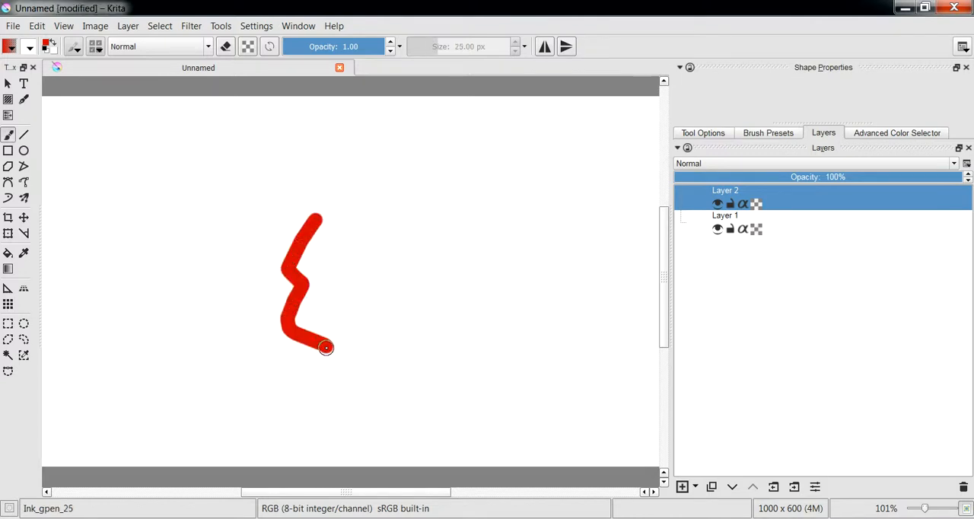
pyautogui.hotkey('ctrl', 'z')
pyautogui.moveTo(384, 264)
pyautogui.keyDown('shift'); pyautogui.mouseDown()
pyautogui.moveTo(460, 260)
pyautogui.moveTo(370, 226)
pyautogui.mouseUp(); pyautogui.keyUp('shift')
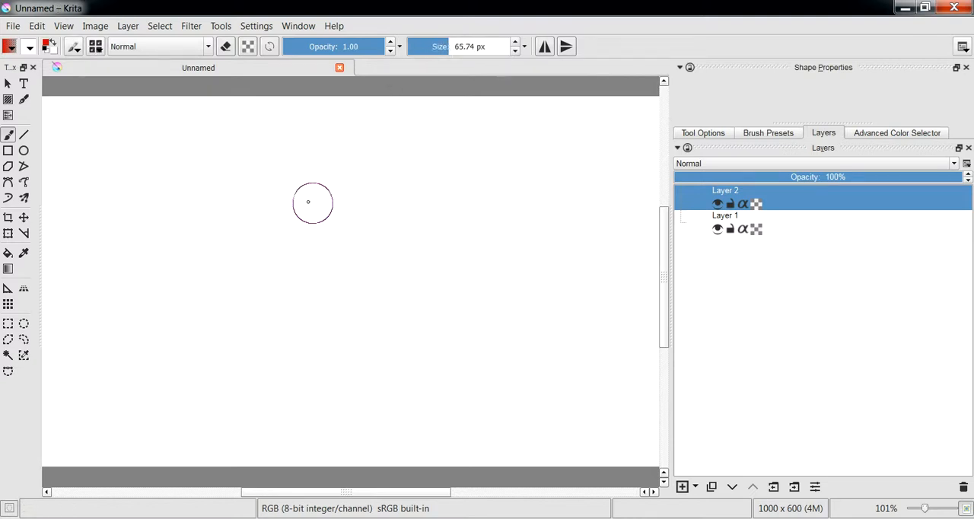
# Paint a thick S-shaped red stroke across the middle of the canvas with the Fill_block preset
pyautogui.rightClick(303, 199)
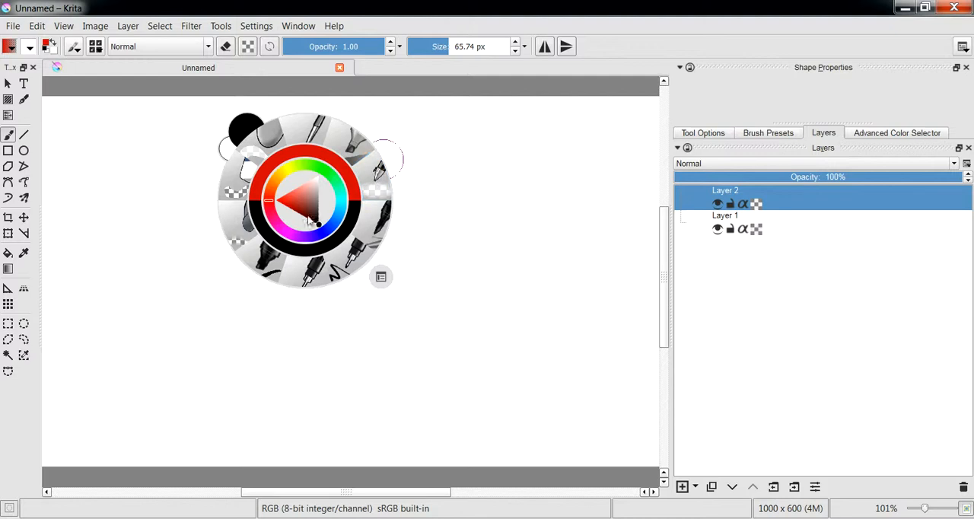
pyautogui.click(268, 254)
pyautogui.moveTo(270, 215)
pyautogui.mouseDown()
pyautogui.moveTo(259, 320)
pyautogui.moveTo(404, 260)
pyautogui.moveTo(411, 323)
pyautogui.mouseUp()
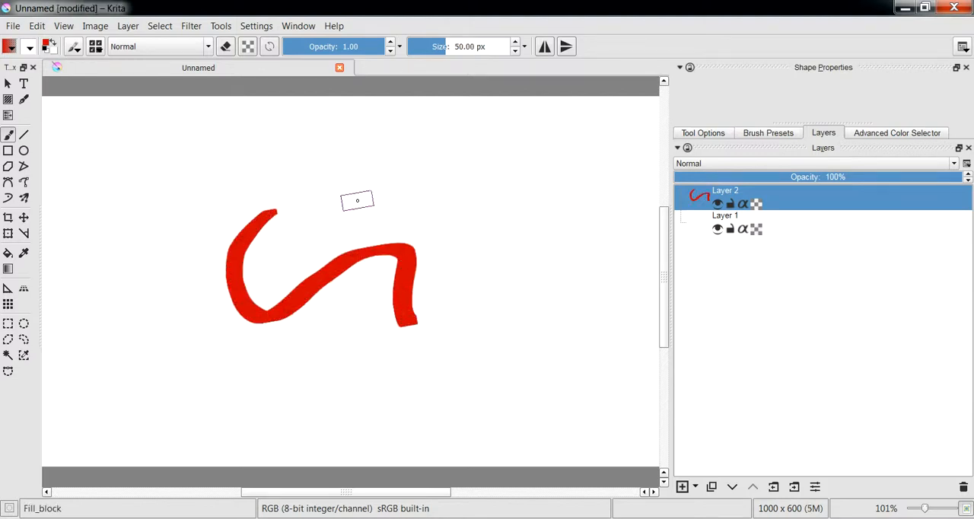
# Erase most of the curved red stroke, using the Eraser_circle preset
pyautogui.rightClick(353, 199)
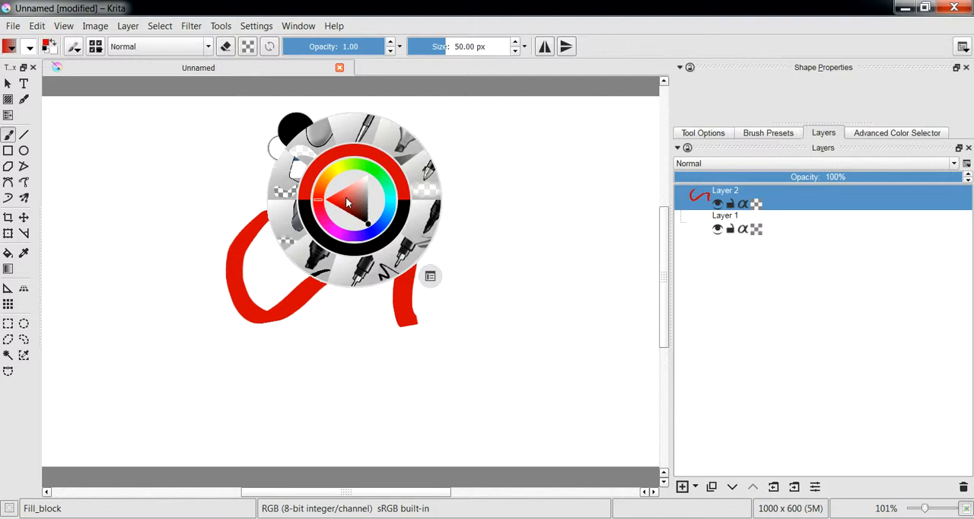
pyautogui.click(283, 196)
pyautogui.moveTo(284, 198)
pyautogui.mouseDown()
pyautogui.moveTo(248, 244)
pyautogui.moveTo(258, 314)
pyautogui.moveTo(315, 265)
pyautogui.moveTo(281, 168)
pyautogui.moveTo(364, 228)
pyautogui.moveTo(337, 286)
pyautogui.moveTo(333, 262)
pyautogui.moveTo(383, 252)
pyautogui.mouseUp()
pyautogui.rightClick(299, 204)
pyautogui.click(267, 143)
# Paint broad translucent red strokes with the Block_basic preset, and clear all of Layer 2
pyautogui.rightClick(390, 173)
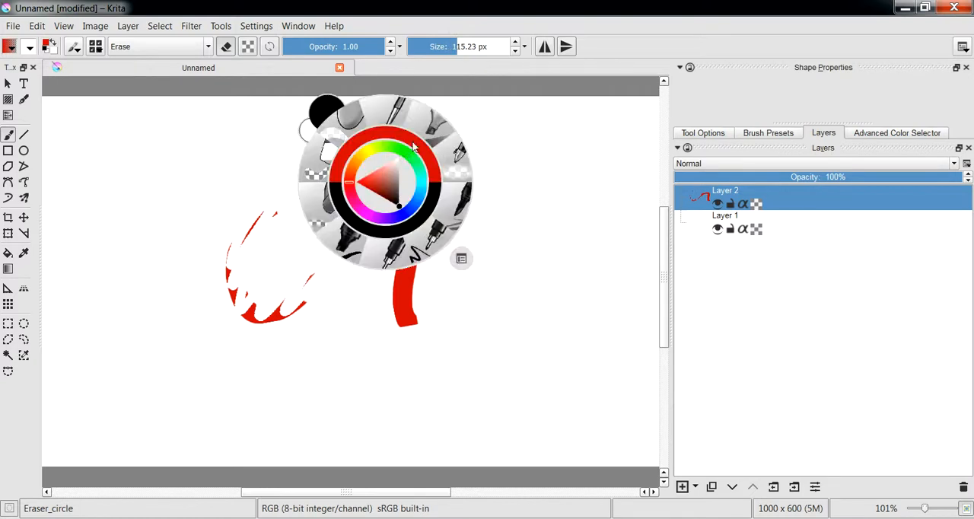
pyautogui.click(433, 126)
pyautogui.moveTo(337, 274)
pyautogui.mouseDown()
pyautogui.moveTo(434, 150)
pyautogui.moveTo(272, 295)
pyautogui.mouseUp()
pyautogui.rightClick(320, 220)
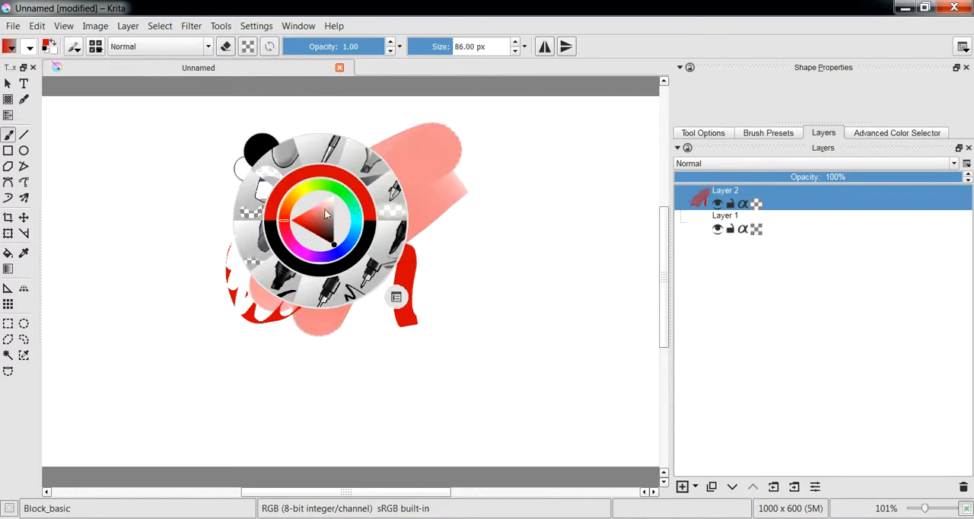
pyautogui.click(416, 187)
pyautogui.press('Delete')
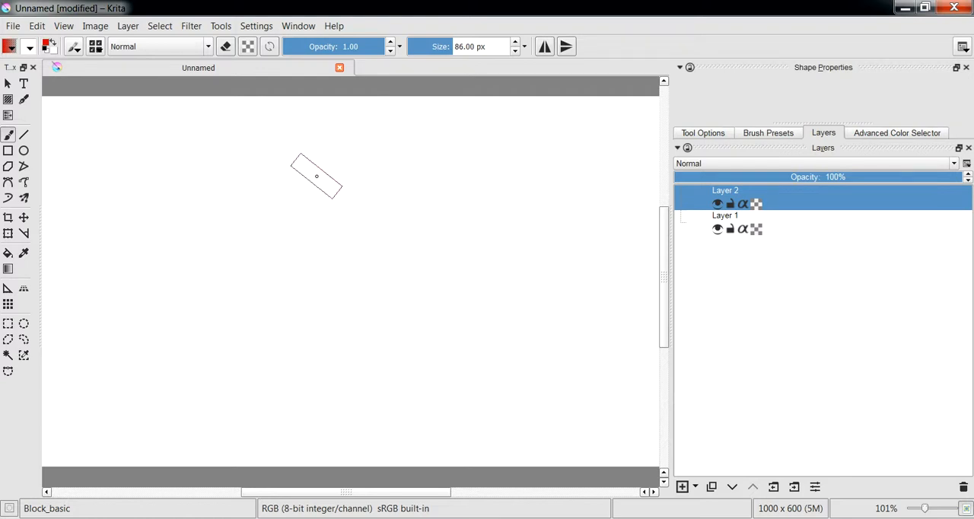
# Switch the quick-access brush presets to the Block group
pyautogui.rightClick(317, 176)
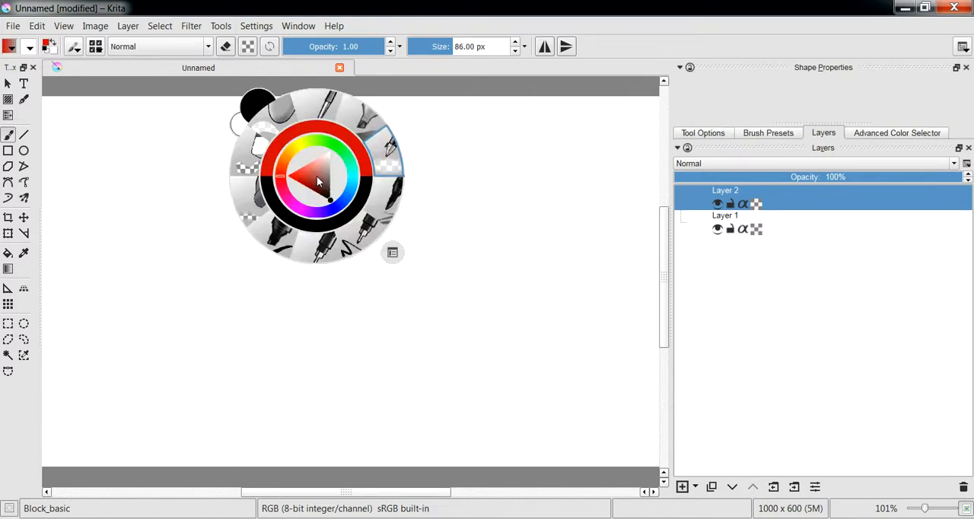
pyautogui.click(236, 287)
pyautogui.rightClick(237, 287)
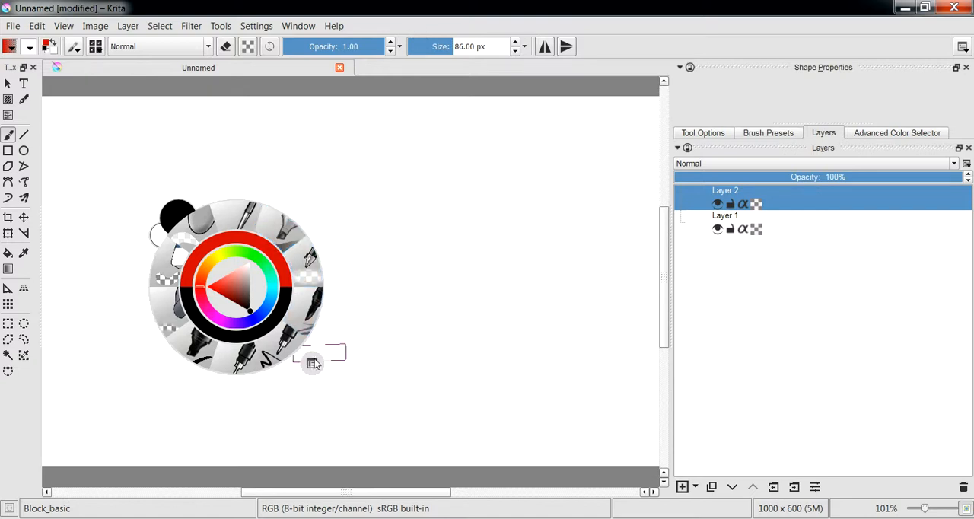
pyautogui.click(312, 366)
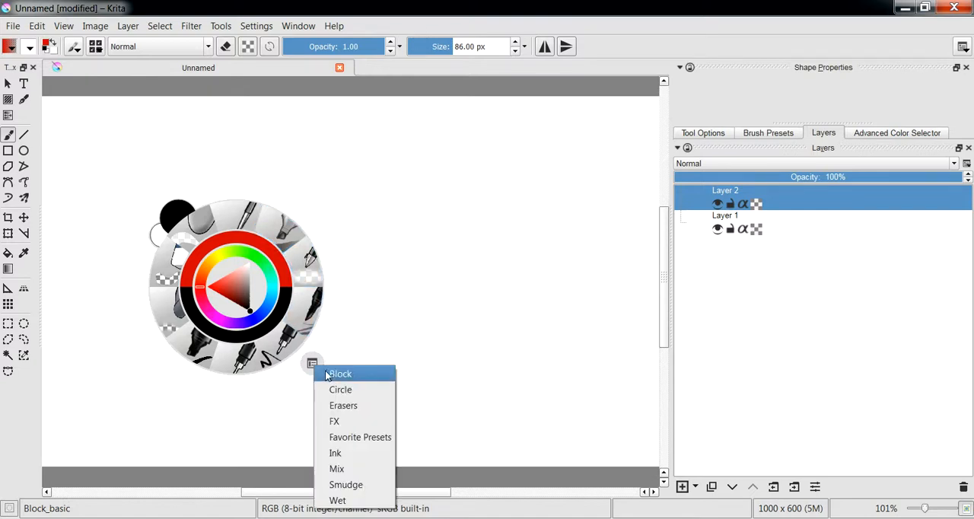
pyautogui.click(340, 374)
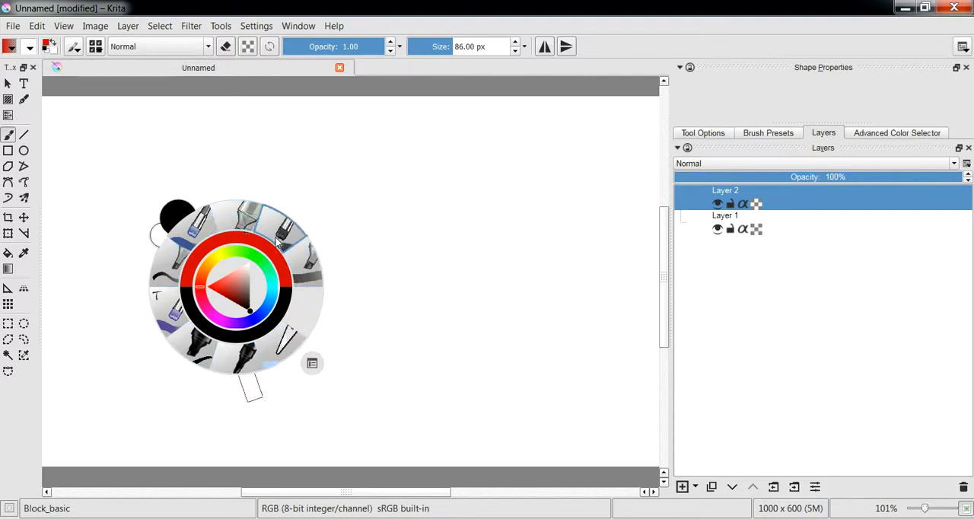
# Paint a thick red arch with the Block_mix_tilt preset and a smaller red patch below it with Fill_block
pyautogui.click(204, 227)
pyautogui.moveTo(281, 225)
pyautogui.mouseDown()
pyautogui.moveTo(311, 213)
pyautogui.moveTo(363, 194)
pyautogui.moveTo(381, 205)
pyautogui.moveTo(371, 251)
pyautogui.mouseUp()
pyautogui.rightClick(332, 217)
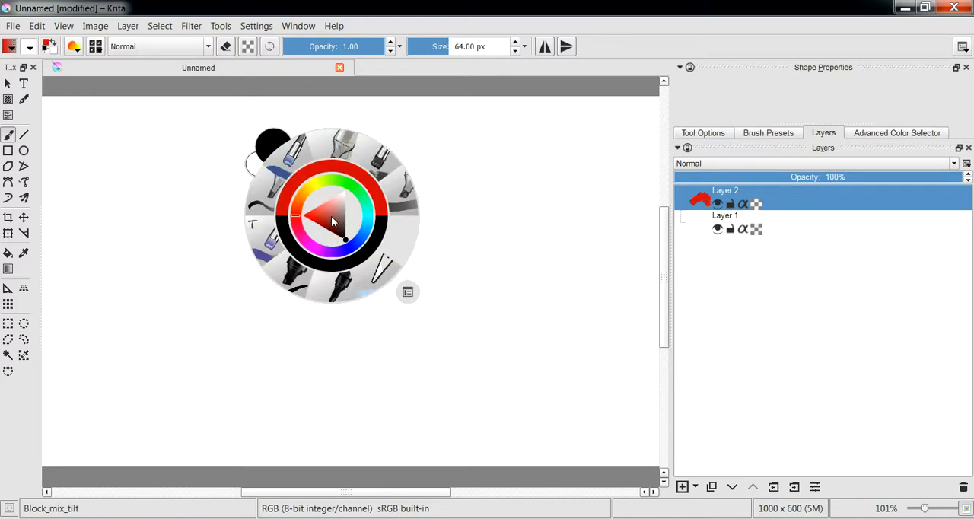
pyautogui.click(293, 278)
pyautogui.click(293, 281)
pyautogui.moveTo(238, 287)
pyautogui.mouseDown()
pyautogui.moveTo(239, 299)
pyautogui.moveTo(300, 286)
pyautogui.mouseUp()
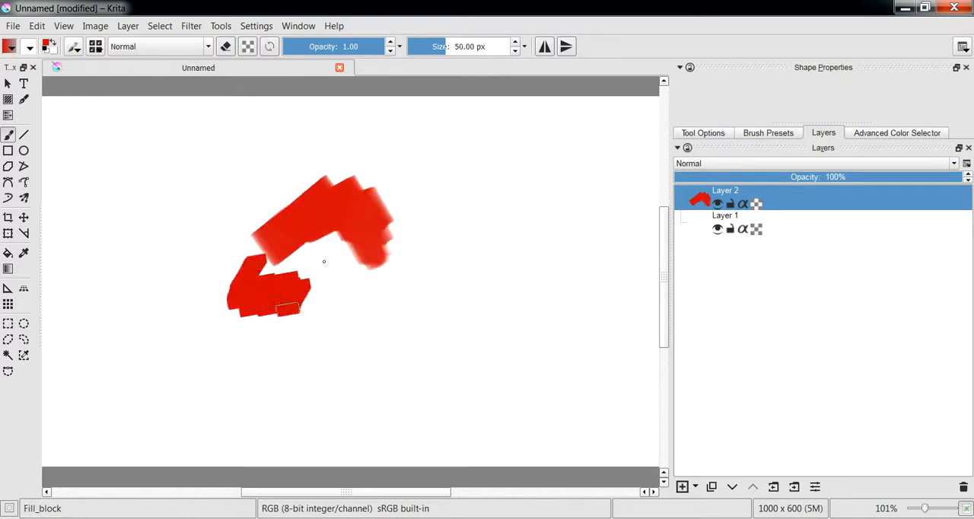
# Smear the painted red shapes diagonally with the Smudge_block_tilt preset
pyautogui.rightClick(302, 233)
pyautogui.click(360, 285)
pyautogui.moveTo(359, 282)
pyautogui.mouseDown()
pyautogui.moveTo(340, 260)
pyautogui.moveTo(264, 312)
pyautogui.moveTo(281, 273)
pyautogui.moveTo(276, 251)
pyautogui.moveTo(187, 323)
pyautogui.moveTo(296, 225)
pyautogui.moveTo(167, 313)
pyautogui.moveTo(293, 221)
pyautogui.moveTo(430, 147)
pyautogui.moveTo(345, 217)
pyautogui.moveTo(454, 179)
pyautogui.moveTo(424, 185)
pyautogui.mouseUp()
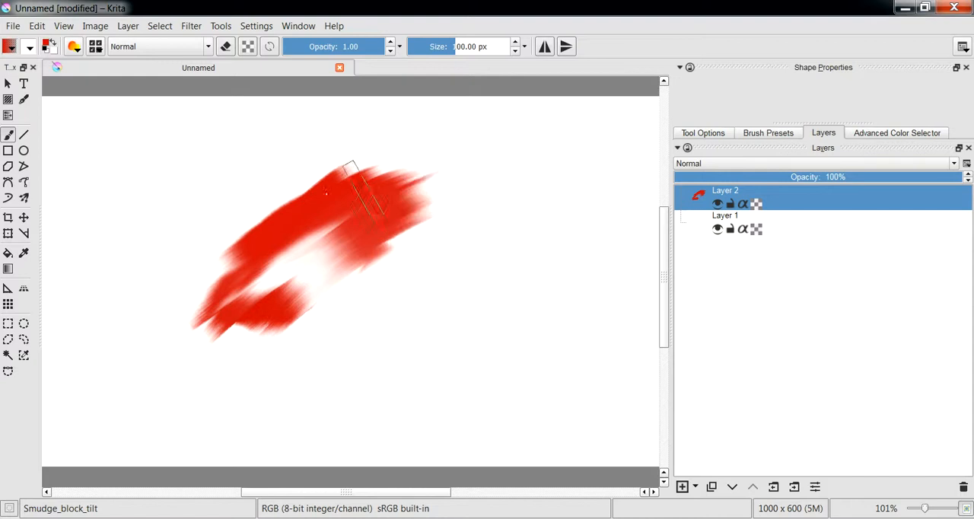
# Switch to the Circle preset group and paint a solid red spiral stroke beside the smudged shape
pyautogui.rightClick(322, 204)
pyautogui.click(396, 281)
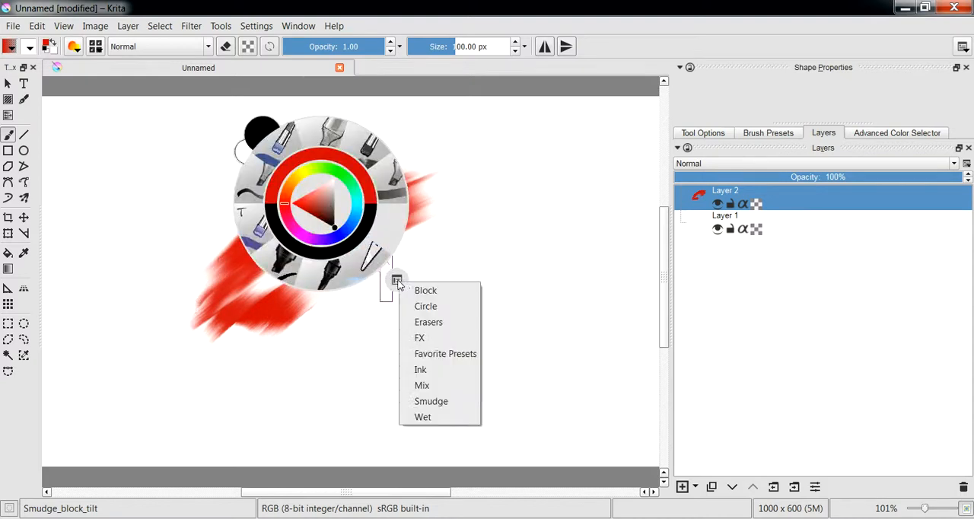
pyautogui.click(424, 306)
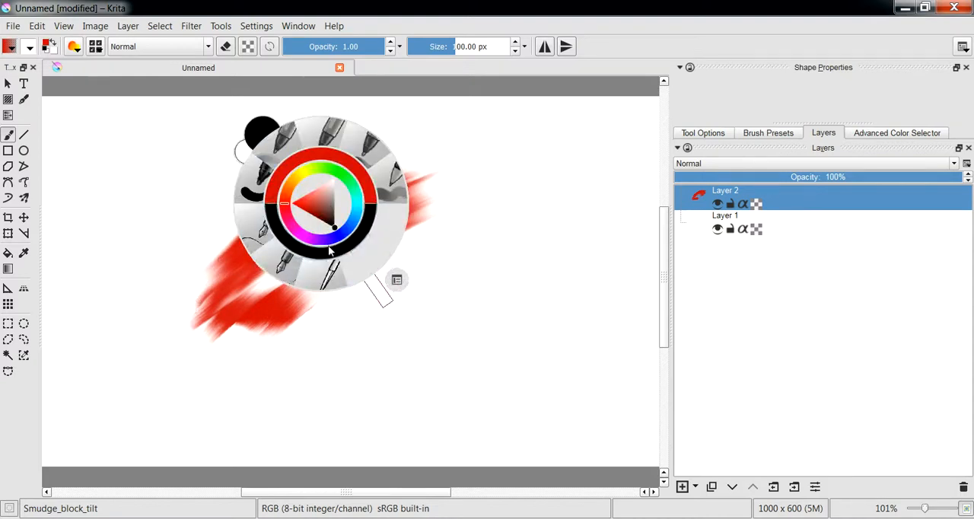
pyautogui.click(255, 194)
pyautogui.moveTo(388, 283)
pyautogui.mouseDown()
pyautogui.moveTo(427, 287)
pyautogui.moveTo(376, 285)
pyautogui.moveTo(423, 226)
pyautogui.moveTo(496, 260)
pyautogui.mouseUp()
# Paint a translucent red loop just below the spiral with the Basic_tip_default preset
pyautogui.rightClick(386, 212)
pyautogui.click(437, 164)
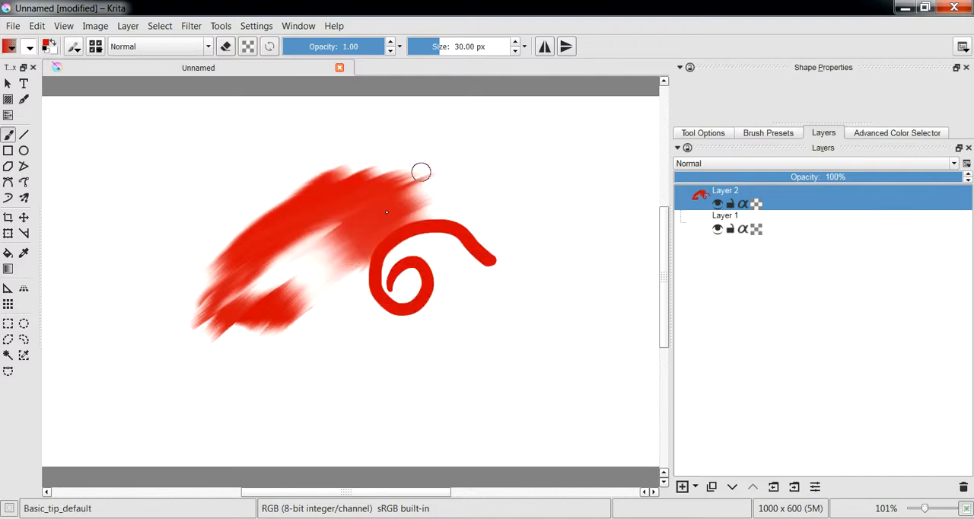
pyautogui.moveTo(324, 342)
pyautogui.mouseDown()
pyautogui.moveTo(349, 313)
pyautogui.moveTo(384, 318)
pyautogui.mouseUp()
# Switch to the Erasers preset group and erase a dot pattern into all the red strokes with Screentones_eraser
pyautogui.rightClick(351, 227)
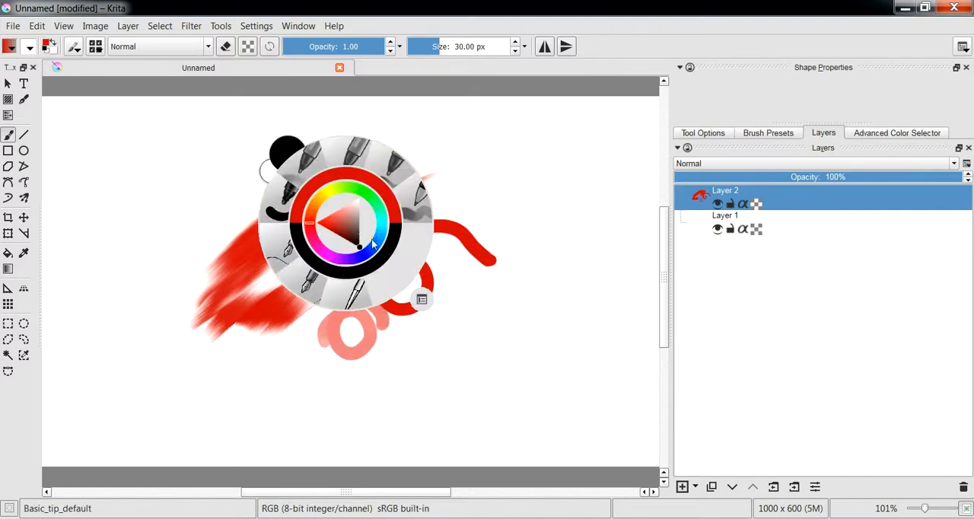
pyautogui.click(421, 299)
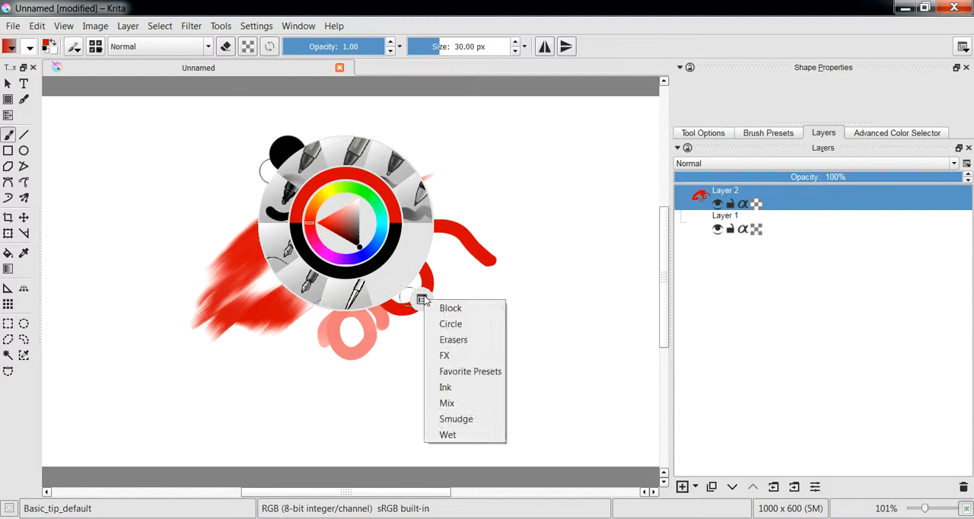
pyautogui.click(455, 339)
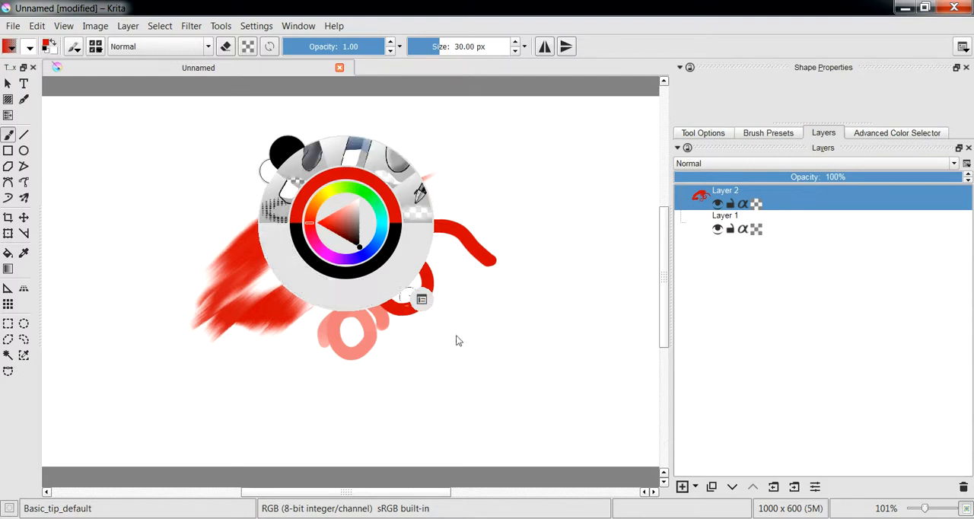
pyautogui.click(277, 204)
pyautogui.moveTo(245, 243)
pyautogui.mouseDown()
pyautogui.moveTo(228, 283)
pyautogui.moveTo(358, 206)
pyautogui.moveTo(289, 293)
pyautogui.moveTo(358, 282)
pyautogui.moveTo(419, 296)
pyautogui.moveTo(328, 190)
pyautogui.moveTo(195, 282)
pyautogui.moveTo(289, 245)
pyautogui.moveTo(267, 335)
pyautogui.moveTo(365, 228)
pyautogui.moveTo(404, 205)
pyautogui.moveTo(508, 266)
pyautogui.moveTo(388, 178)
pyautogui.mouseUp()
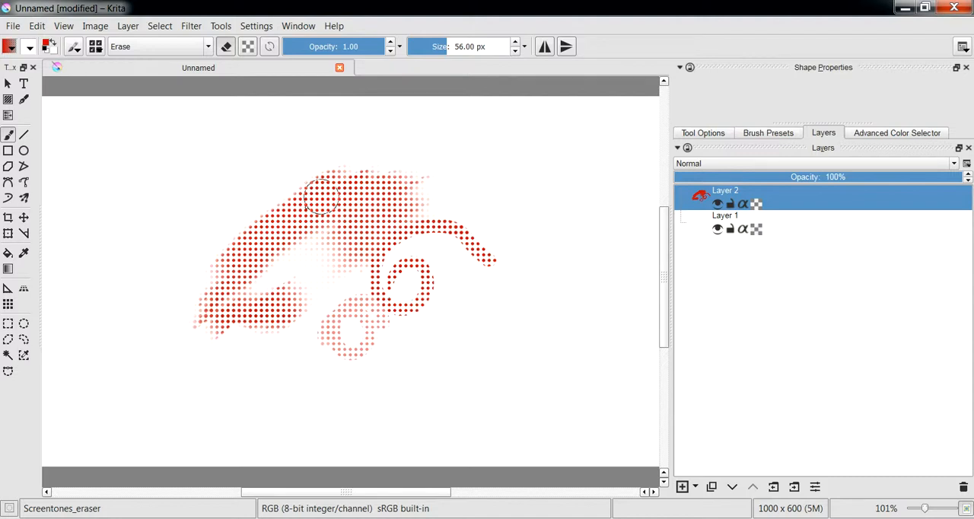
# Switch to the FX preset group and splatter red specks over the dotted artwork with FX_splat_starfield
pyautogui.rightClick(297, 204)
pyautogui.click(372, 277)
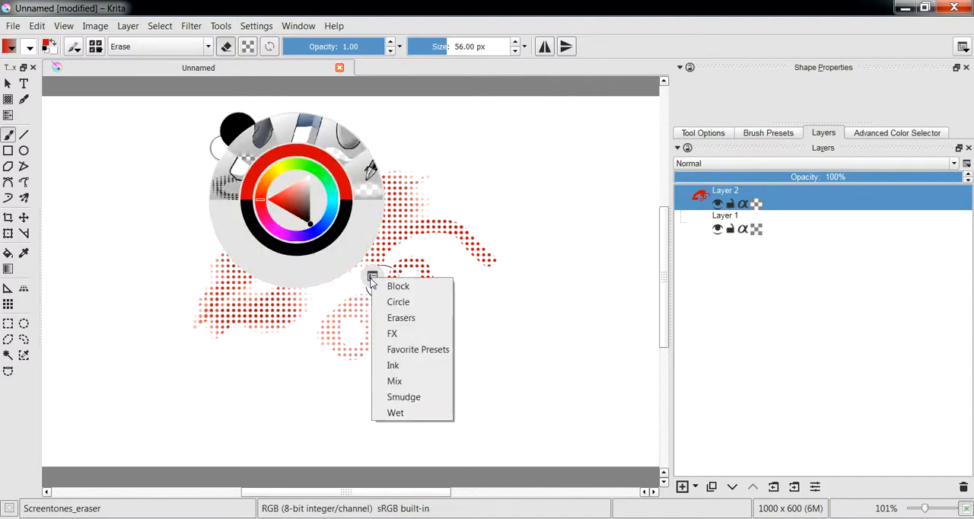
pyautogui.click(400, 335)
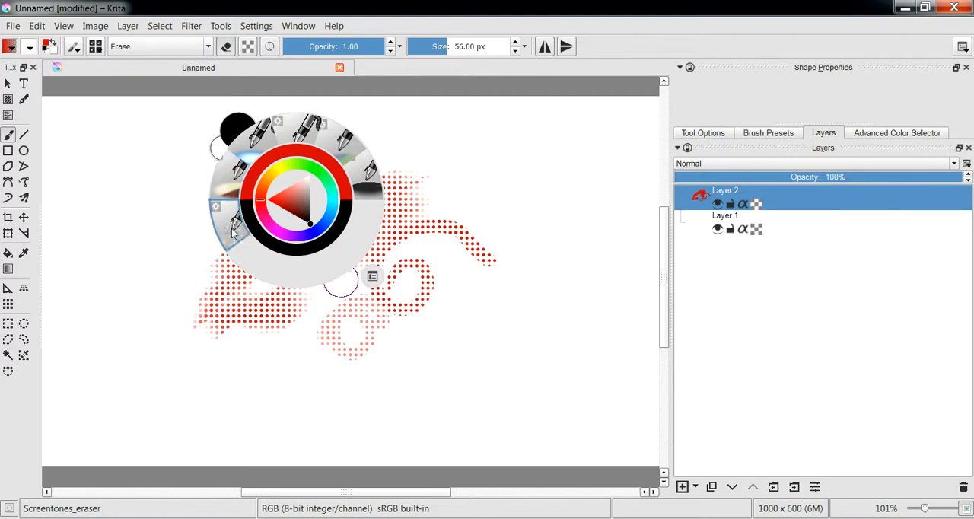
pyautogui.click(224, 201)
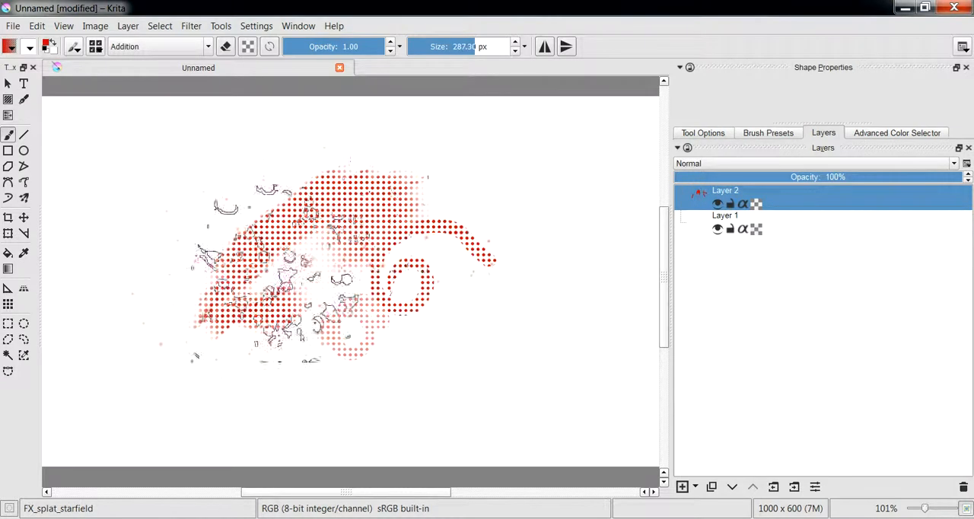
# Paint a soft wavy red stroke along the upper edge of the dotted artwork with the FX_overlay preset
pyautogui.rightClick(353, 221)
pyautogui.click(282, 205)
pyautogui.moveTo(250, 218)
pyautogui.mouseDown()
pyautogui.moveTo(317, 185)
pyautogui.moveTo(422, 178)
pyautogui.moveTo(451, 196)
pyautogui.moveTo(464, 290)
pyautogui.mouseUp()
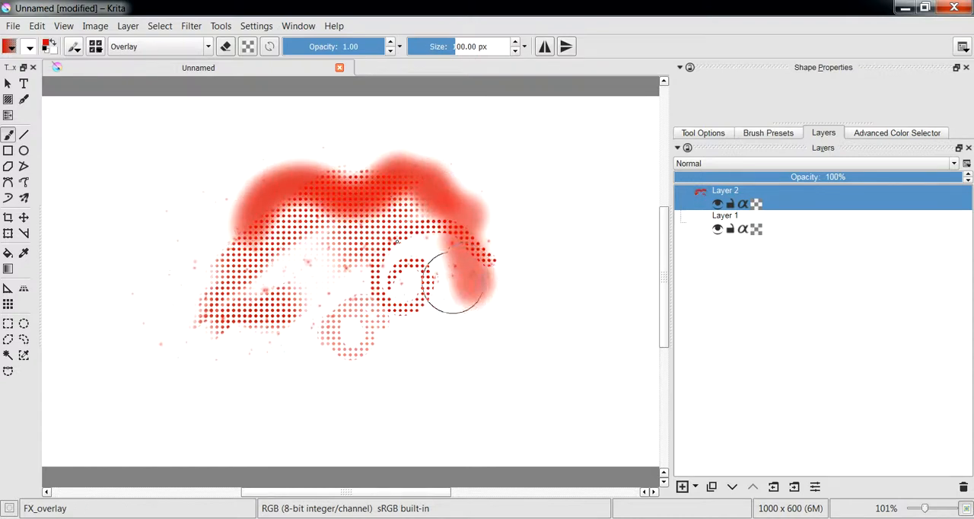
# Add more red specks around the dotted area with the FX_splat_starfield preset
pyautogui.rightClick(357, 199)
pyautogui.click(292, 223)
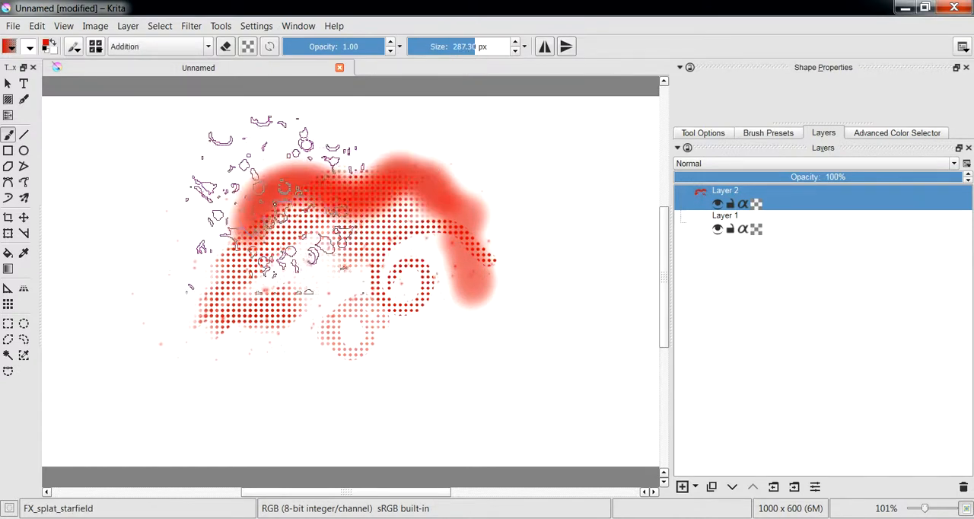
pyautogui.click(205, 259)
# Paint a soft red stroke over the spiral area with the FX_color_HSY preset
pyautogui.rightClick(277, 239)
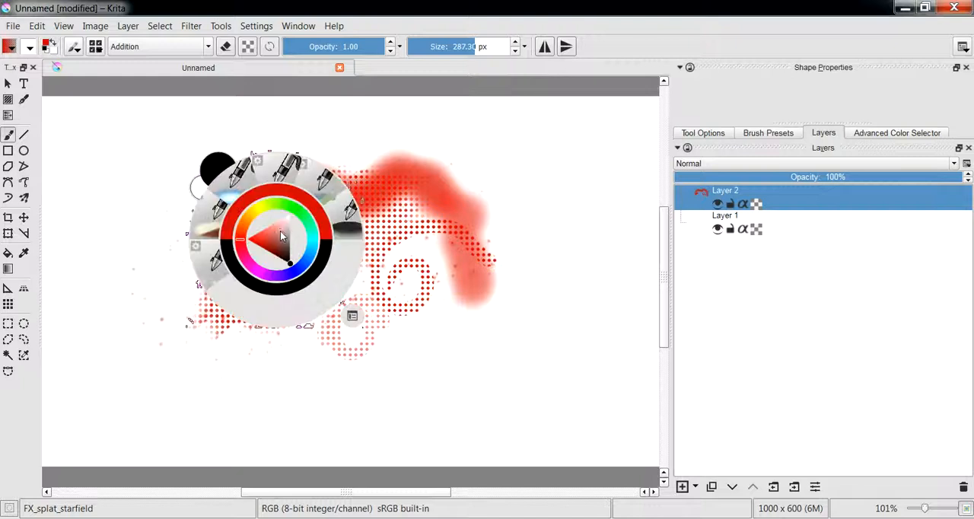
pyautogui.click(327, 196)
pyautogui.moveTo(444, 279)
pyautogui.mouseDown()
pyautogui.moveTo(424, 267)
pyautogui.moveTo(391, 283)
pyautogui.moveTo(420, 252)
pyautogui.mouseUp()
# Paint large glowing strokes over the artwork with the FX_explode preset, forming two joined rings
pyautogui.rightClick(441, 255)
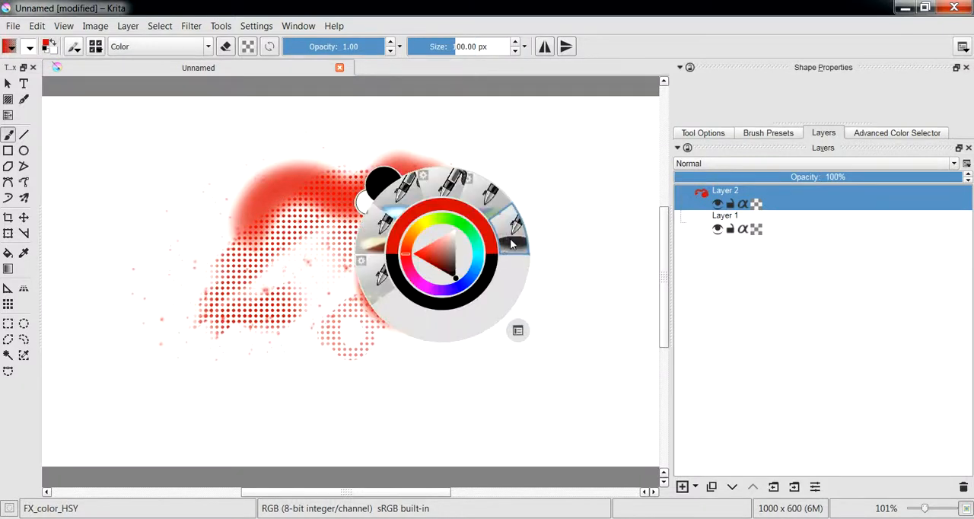
pyautogui.click(448, 189)
pyautogui.moveTo(426, 243)
pyautogui.mouseDown()
pyautogui.moveTo(467, 185)
pyautogui.moveTo(504, 200)
pyautogui.moveTo(478, 206)
pyautogui.moveTo(502, 197)
pyautogui.moveTo(474, 191)
pyautogui.moveTo(472, 176)
pyautogui.moveTo(463, 204)
pyautogui.moveTo(479, 229)
pyautogui.moveTo(469, 173)
pyautogui.moveTo(446, 206)
pyautogui.moveTo(491, 196)
pyautogui.mouseUp()
pyautogui.moveTo(295, 282)
pyautogui.mouseDown()
pyautogui.moveTo(327, 256)
pyautogui.moveTo(363, 270)
pyautogui.moveTo(367, 238)
pyautogui.mouseUp()
# Switch to the Ink preset group and draw a thin wavy red line beside the dotted area with Ink_gpen_25
pyautogui.rightClick(359, 218)
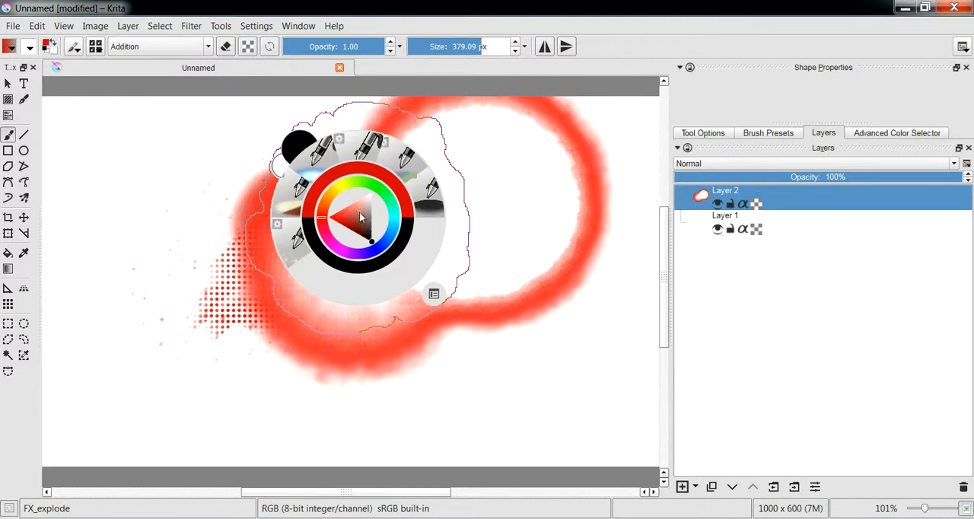
pyautogui.click(434, 294)
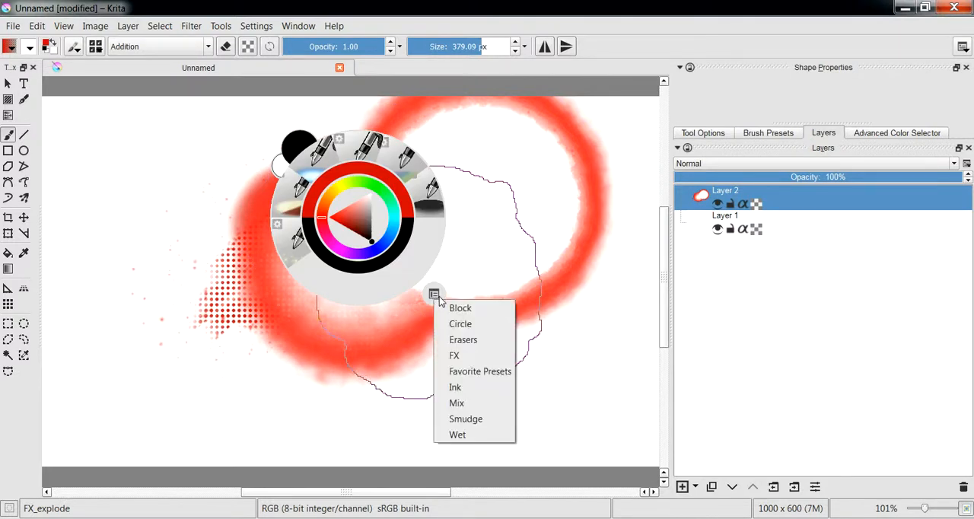
pyautogui.click(455, 388)
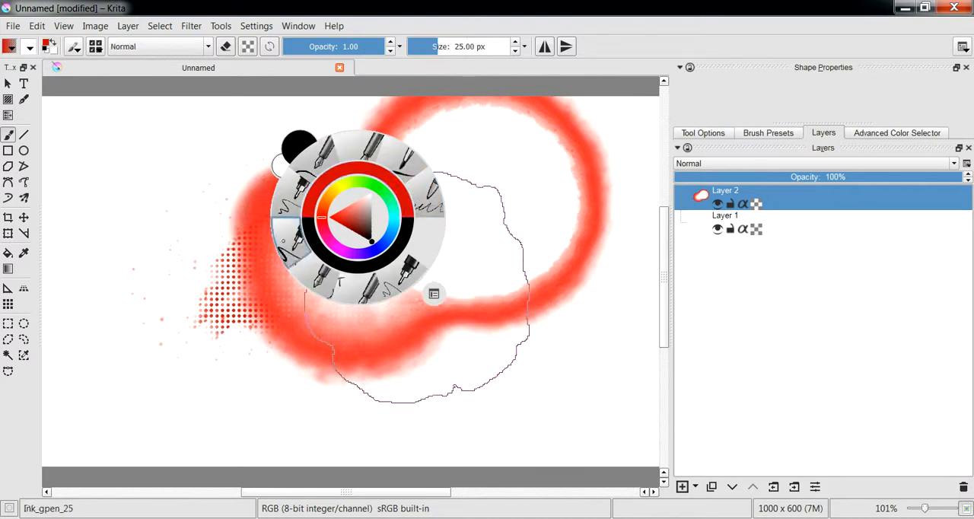
pyautogui.click(290, 246)
pyautogui.moveTo(199, 200); pyautogui.dragTo(171, 236)
pyautogui.moveTo(211, 372); pyautogui.dragTo(212, 374)
# Set the painting colour to black and draw a wavy line next to the thin red one
pyautogui.rightClick(270, 222)
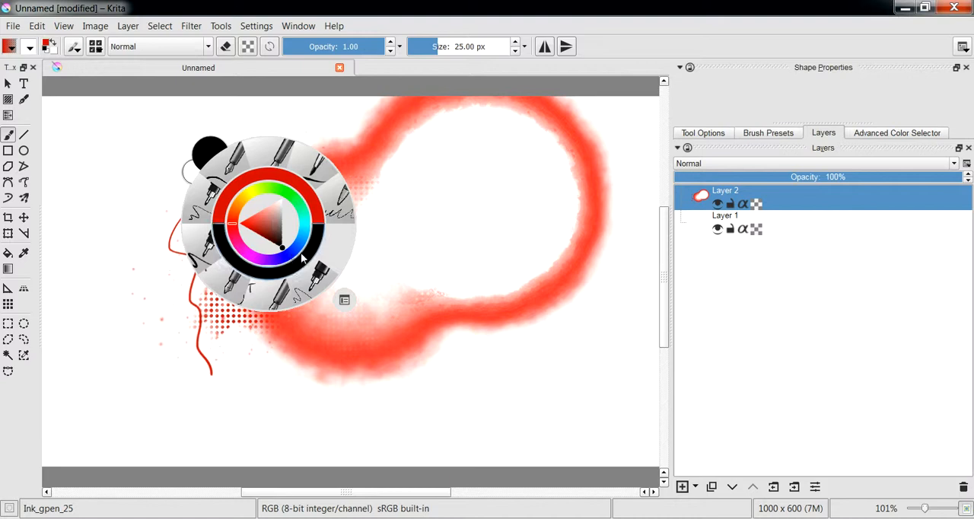
pyautogui.rightClick(312, 244)
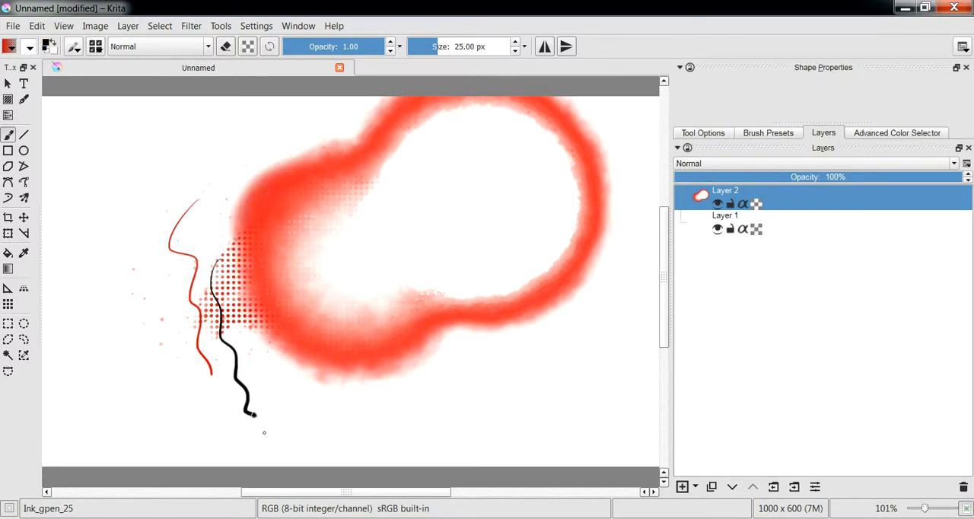
# Switch the pop-up palette to the Favorite Presets group and draw a black zigzag line down across the join of the red rings
pyautogui.rightClick(320, 228)
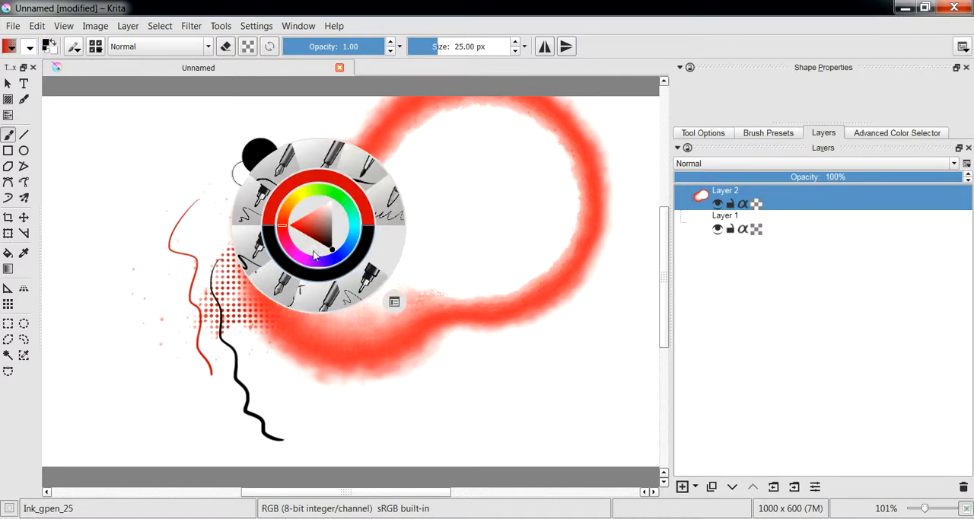
pyautogui.click(395, 302)
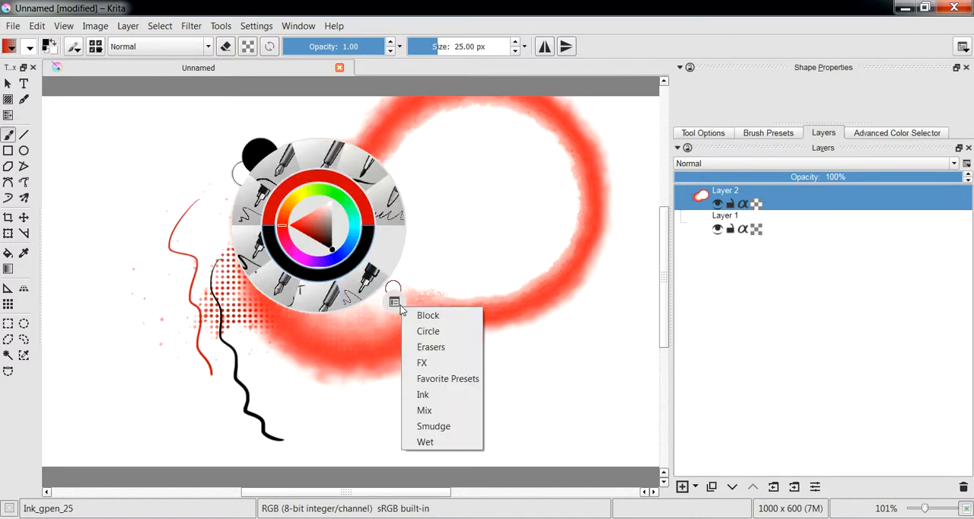
pyautogui.click(439, 379)
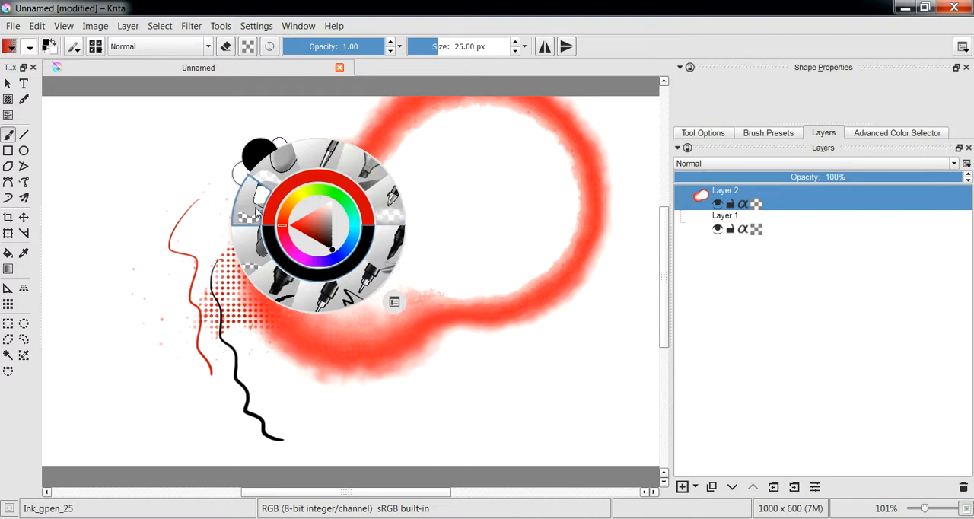
pyautogui.click(476, 222)
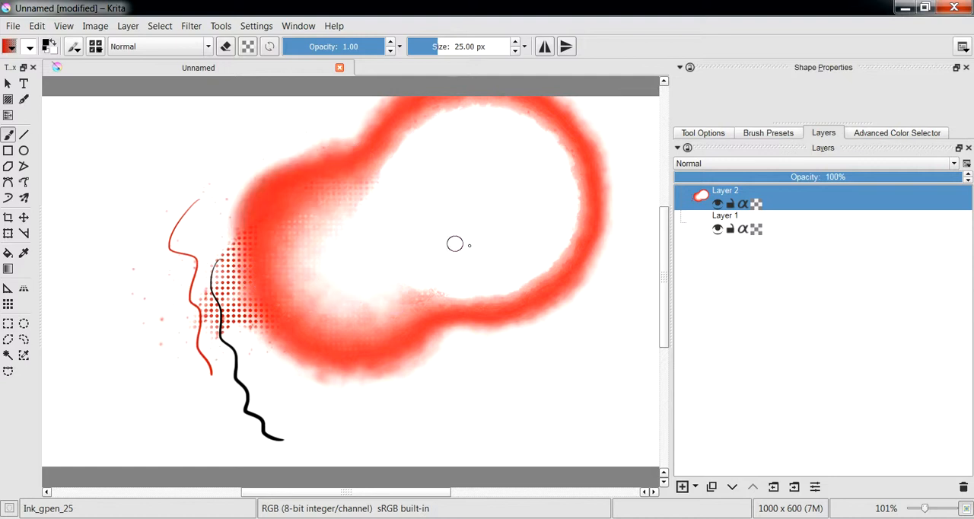
pyautogui.moveTo(448, 207); pyautogui.dragTo(417, 417)
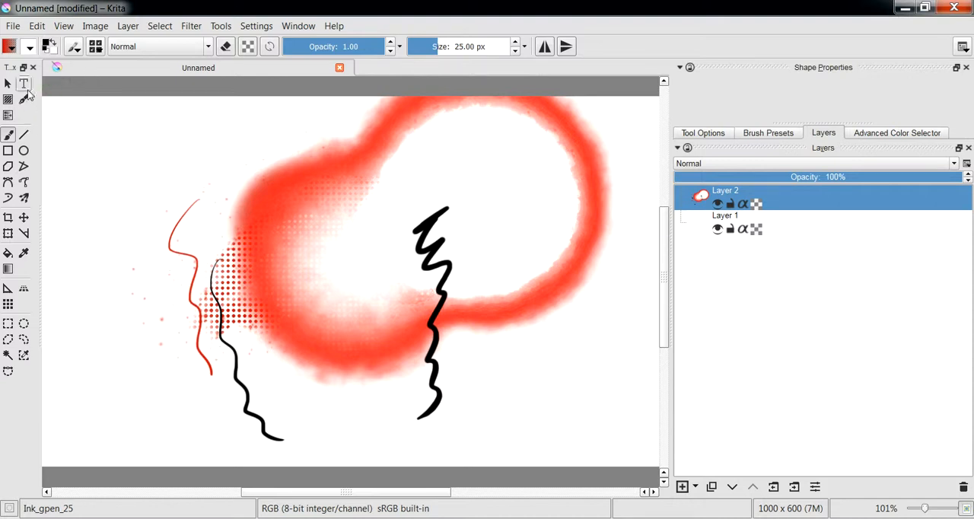
# Return to the Freehand Brush tool and show the Favorite Presets group in the brush preset chooser
pyautogui.click(9, 85)
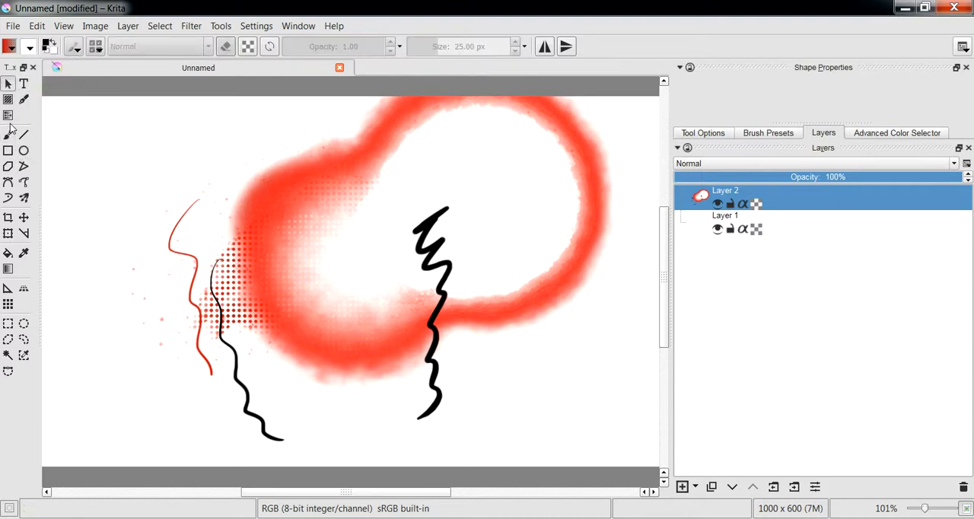
pyautogui.click(10, 135)
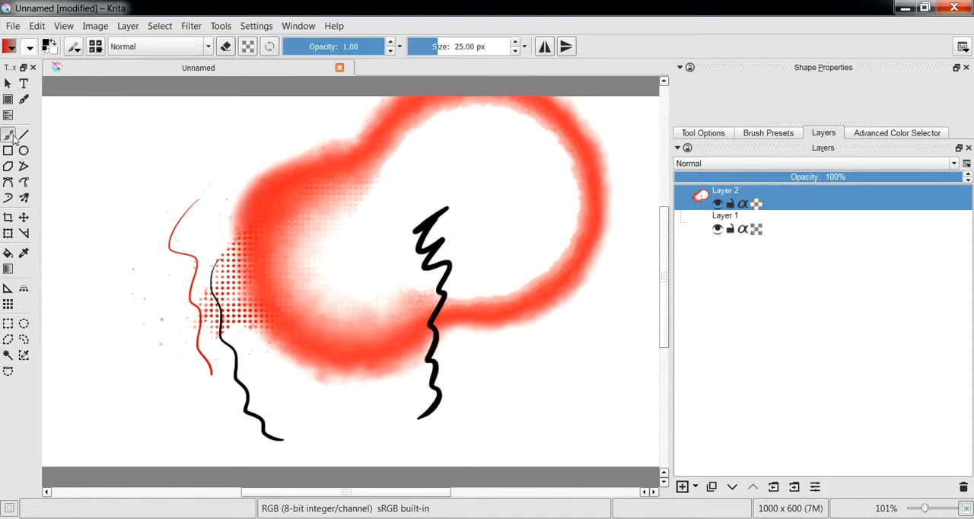
pyautogui.click(95, 47)
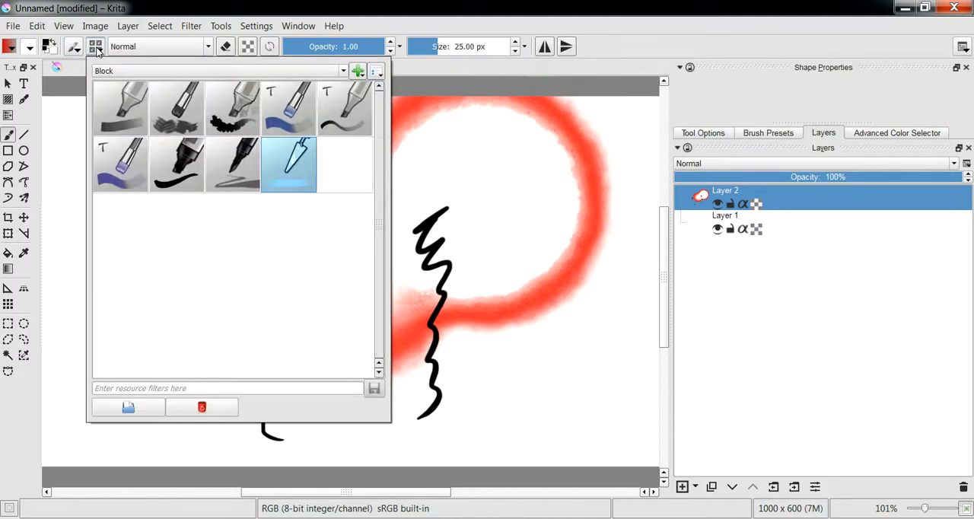
pyautogui.click(282, 71)
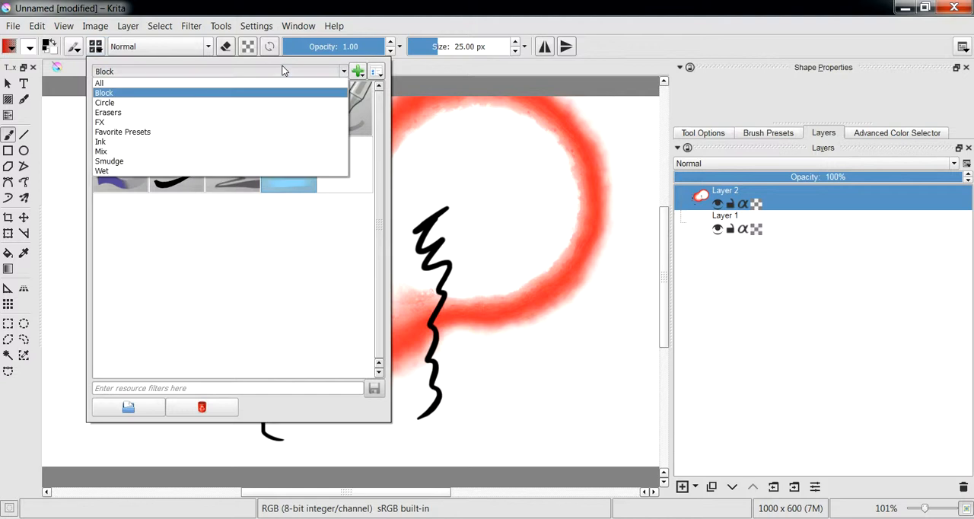
pyautogui.click(143, 131)
# Remove the Layout_block preset from the Favorite Presets tag
pyautogui.click(130, 213)
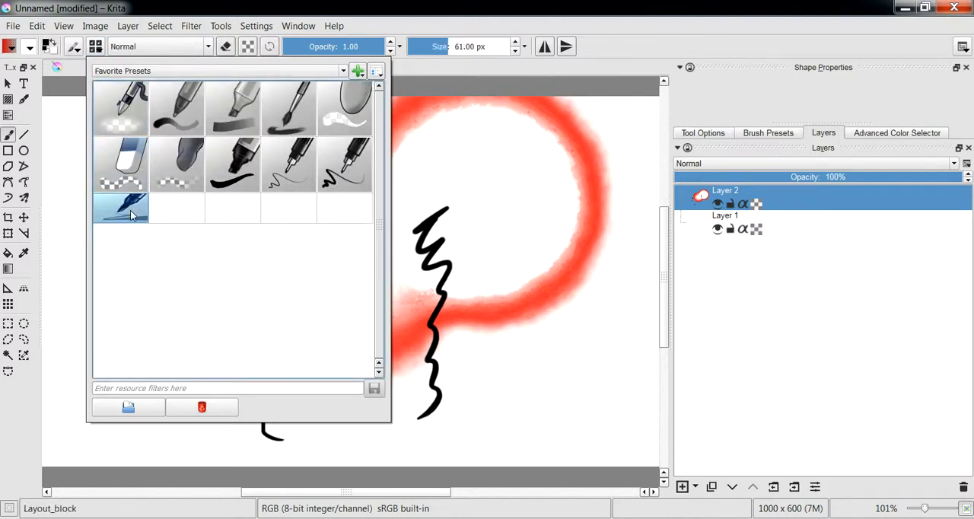
pyautogui.rightClick(130, 214)
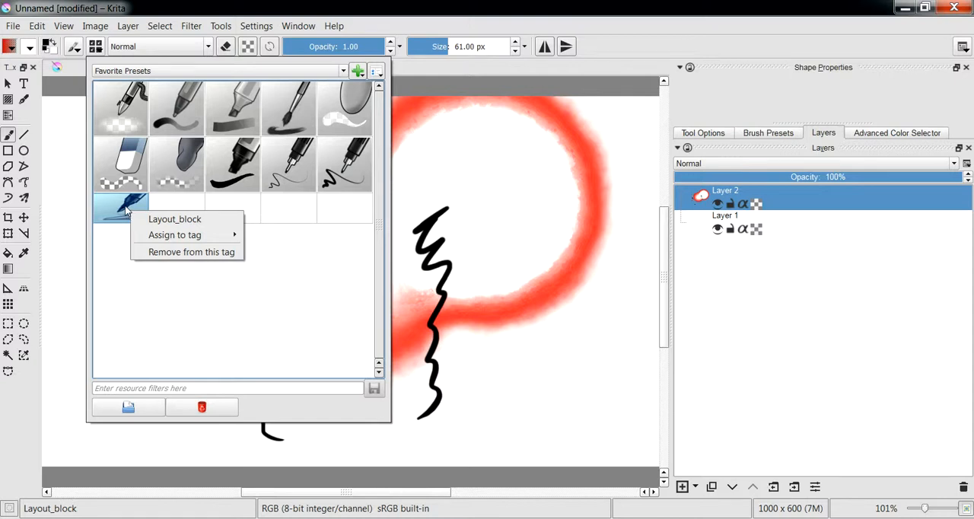
pyautogui.click(122, 208)
pyautogui.rightClick(121, 207)
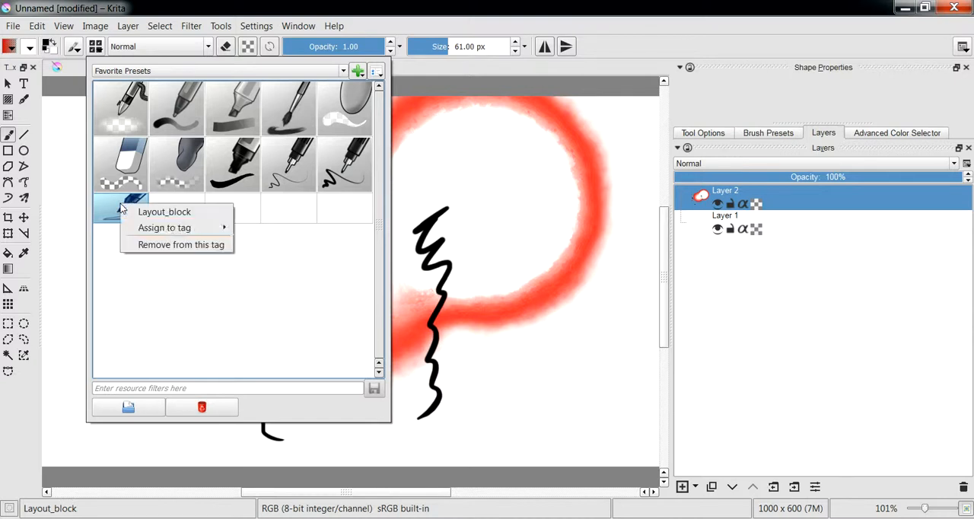
pyautogui.click(192, 245)
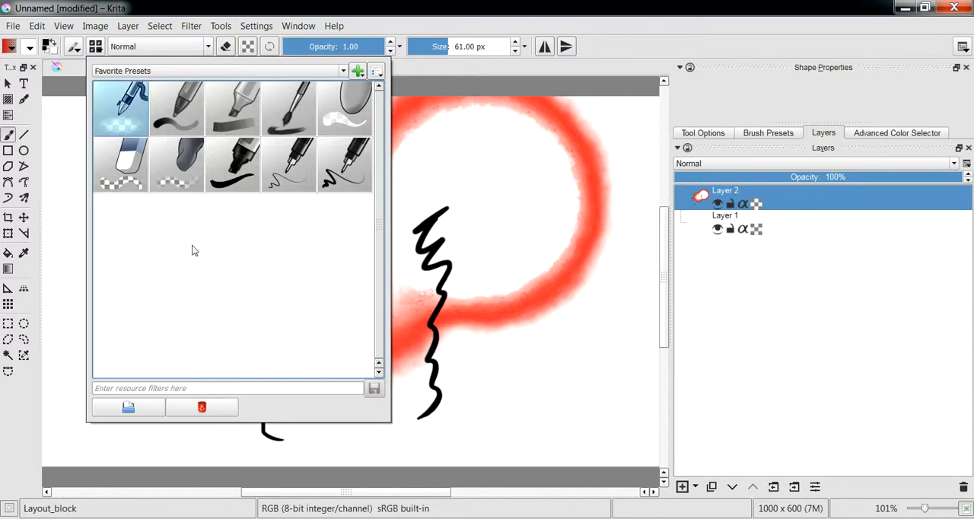
# Remove the Ink_gpen_25 and Ink_gpen_10 presets from the Favorite Presets tag
pyautogui.rightClick(334, 172)
pyautogui.click(370, 214)
pyautogui.rightClick(295, 172)
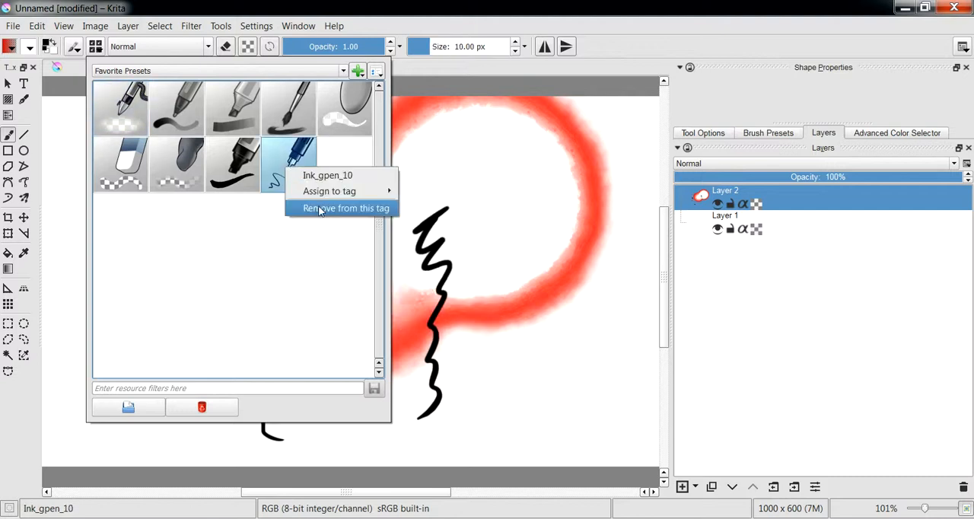
pyautogui.click(312, 209)
# Remove the Fill_block and Eraser_soft presets from the Favorite Presets tag
pyautogui.rightClick(221, 160)
pyautogui.rightClick(182, 170)
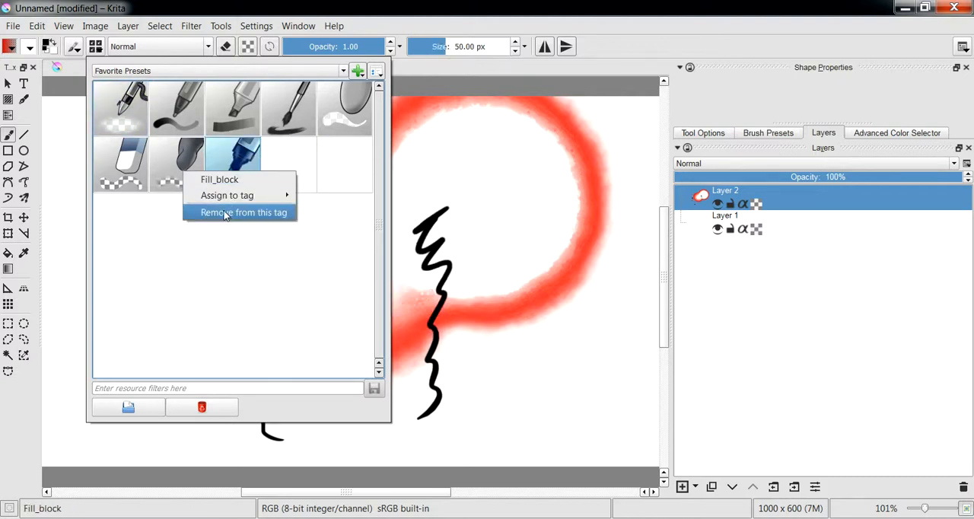
pyautogui.click(226, 213)
pyautogui.click(184, 173)
pyautogui.rightClick(184, 173)
pyautogui.click(220, 216)
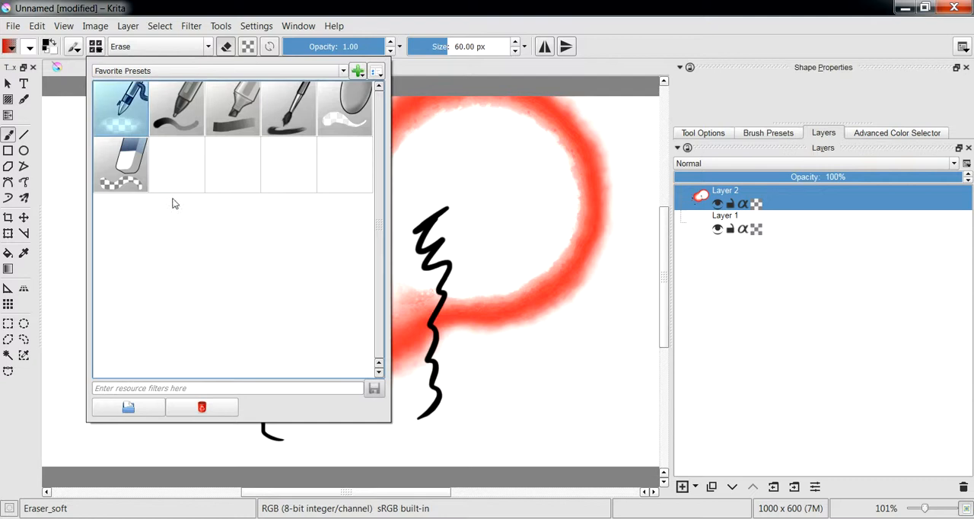
# Remove Eraser_hard, the airbrush eraser, the round eraser and Bristles_hairy from the Favorite Presets tag
pyautogui.rightClick(122, 181)
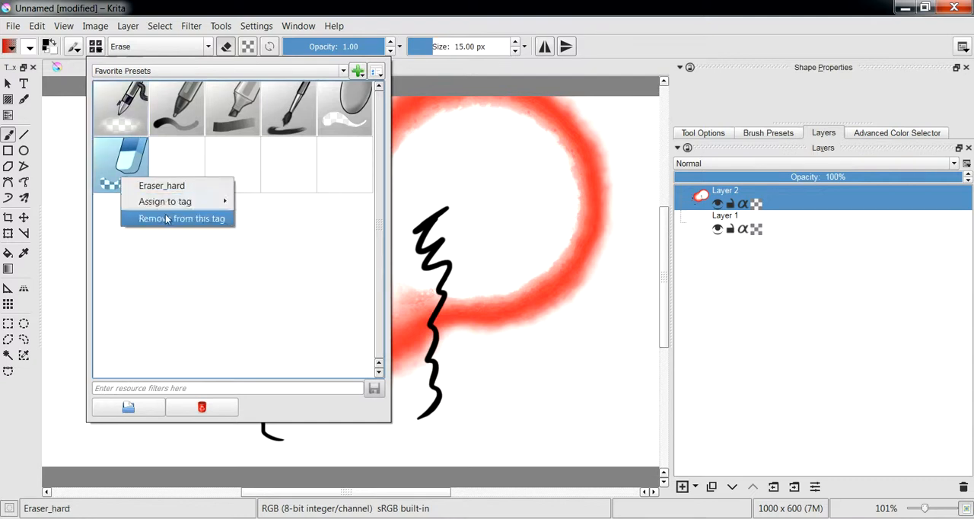
pyautogui.click(167, 219)
pyautogui.rightClick(124, 124)
pyautogui.click(164, 163)
pyautogui.rightClick(280, 122)
pyautogui.click(316, 159)
pyautogui.rightClick(209, 113)
pyautogui.click(259, 157)
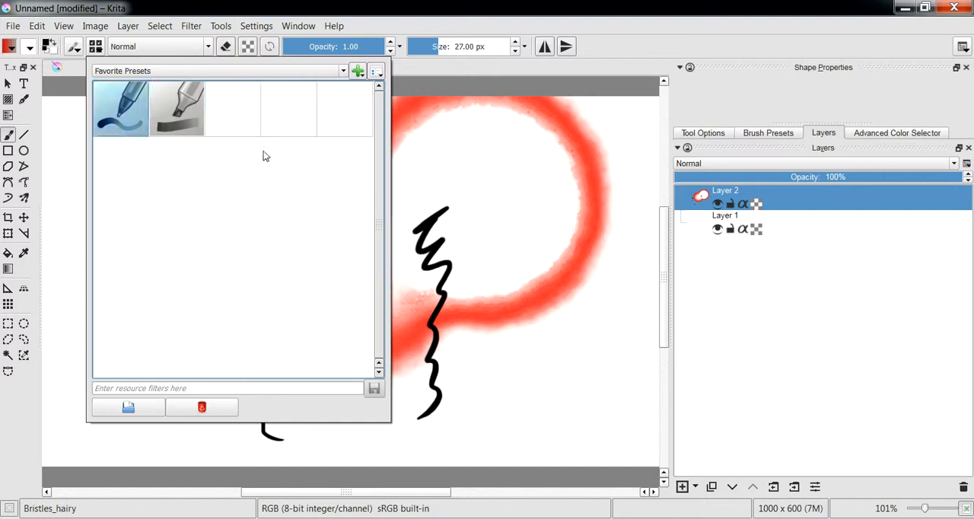
# Remove the two remaining presets, Block_basic and Basic_tip_default, from the Favorite Presets tag
pyautogui.rightClick(181, 109)
pyautogui.click(207, 149)
pyautogui.rightClick(107, 105)
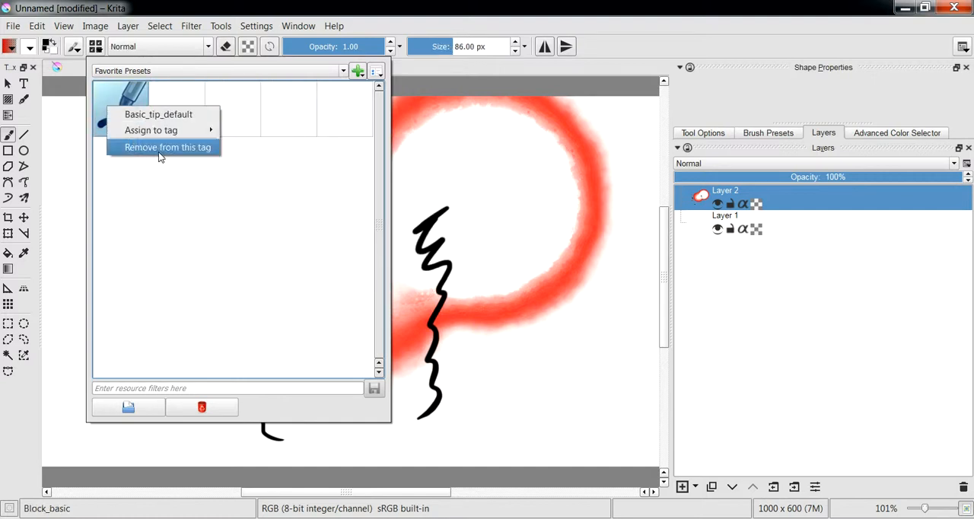
pyautogui.click(164, 147)
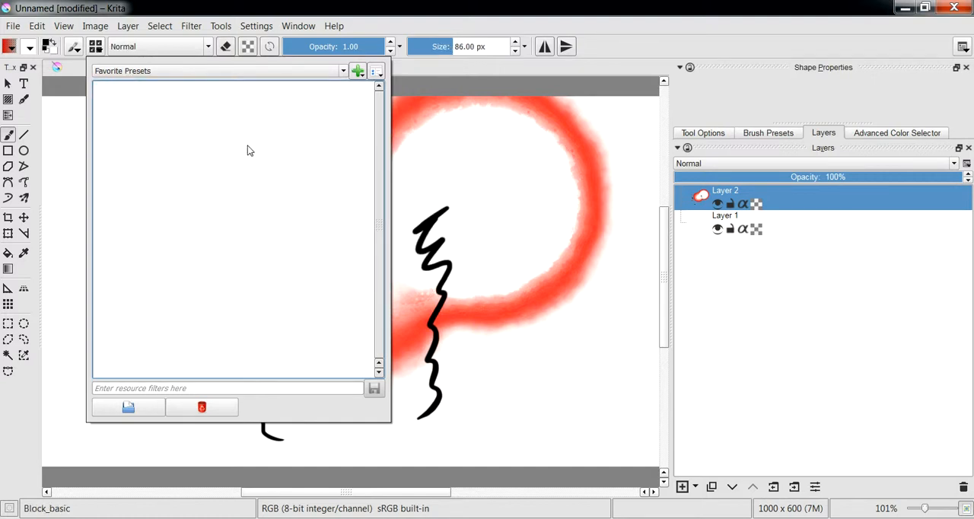
# Close the preset chooser and check the Favorite Presets slots in the pop-up palette
pyautogui.click(433, 67)
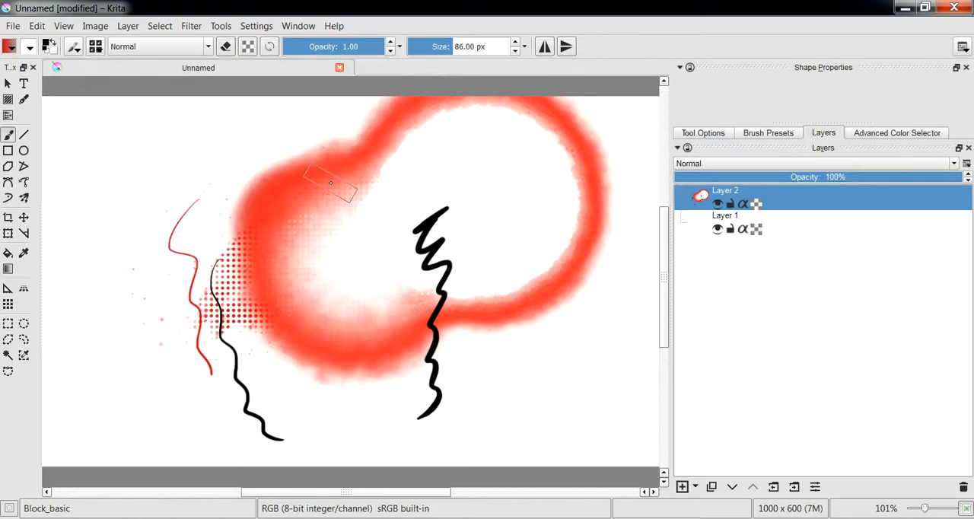
pyautogui.rightClick(175, 189)
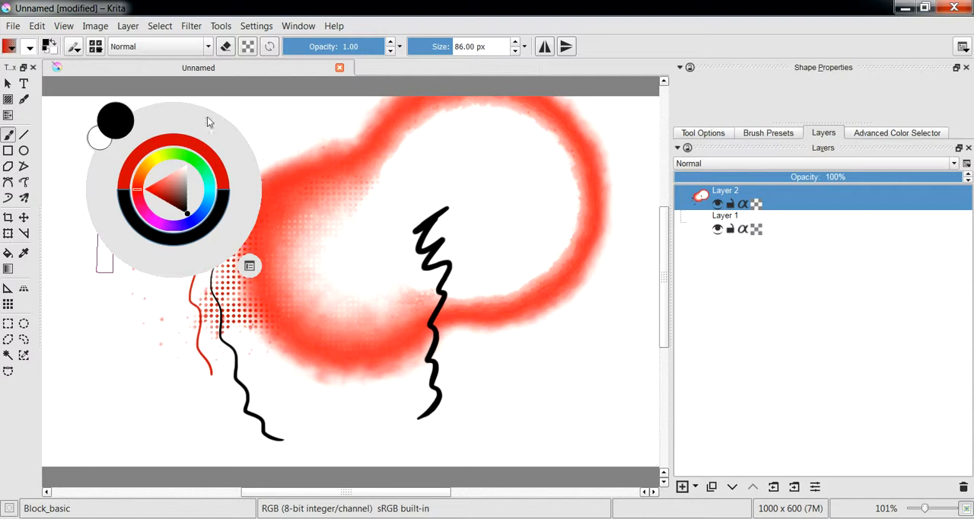
pyautogui.click(391, 308)
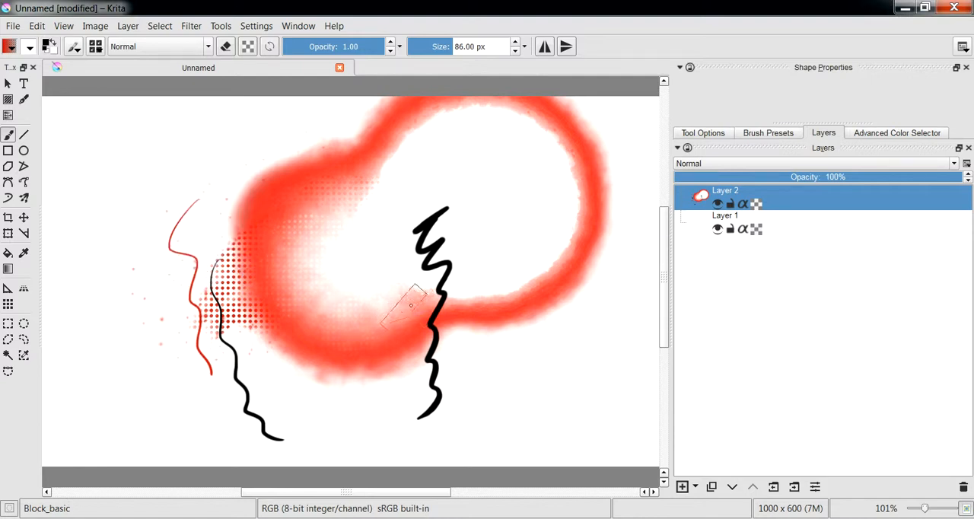
# Show all brush presets in the docker and paint a grey grainy patch inside the large ring with Airbrush_linear_noisy
pyautogui.click(769, 134)
pyautogui.scroll(-3, 899, 270)
pyautogui.scroll(3, 900, 270)
pyautogui.scroll(-3, 899, 270)
pyautogui.scroll(3, 899, 270)
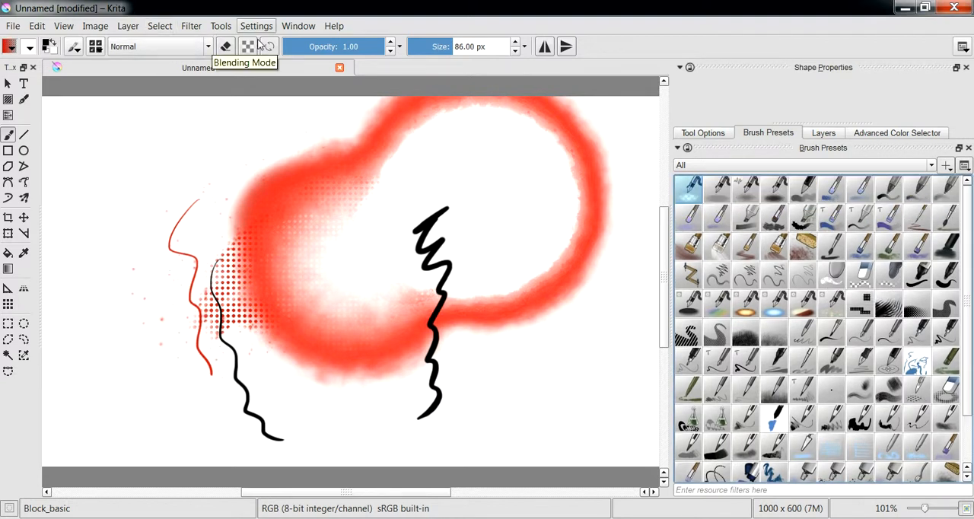
pyautogui.click(747, 188)
pyautogui.moveTo(457, 190)
pyautogui.mouseDown()
pyautogui.moveTo(478, 229)
pyautogui.moveTo(499, 227)
pyautogui.moveTo(461, 222)
pyautogui.moveTo(457, 191)
pyautogui.moveTo(532, 245)
pyautogui.mouseUp()
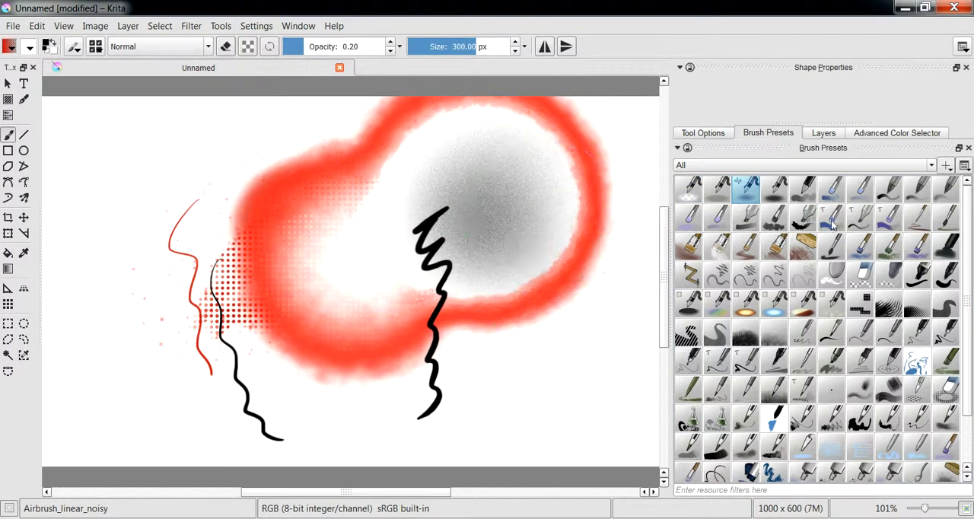
# Paint a soft grey looping stroke below the large ring with Basic_tip_soft and a wavy black line over the smaller ring with Ink_gpen_25
pyautogui.click(947, 200)
pyautogui.moveTo(590, 275)
pyautogui.mouseDown()
pyautogui.moveTo(570, 330)
pyautogui.moveTo(583, 348)
pyautogui.moveTo(529, 369)
pyautogui.mouseUp()
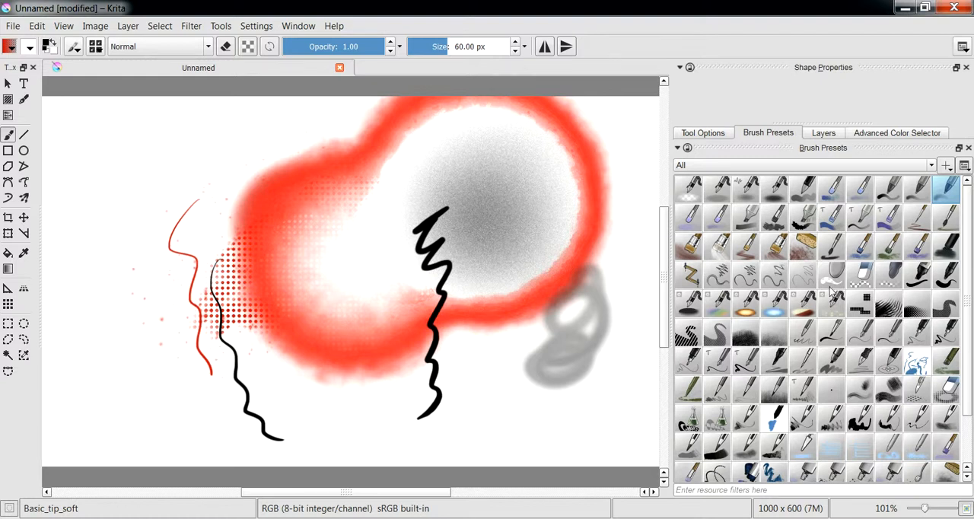
pyautogui.click(944, 335)
pyautogui.moveTo(276, 120)
pyautogui.mouseDown()
pyautogui.moveTo(236, 144)
pyautogui.moveTo(262, 233)
pyautogui.mouseUp()
pyautogui.moveTo(256, 268)
pyautogui.mouseDown()
pyautogui.moveTo(265, 316)
pyautogui.moveTo(282, 334)
pyautogui.mouseUp()
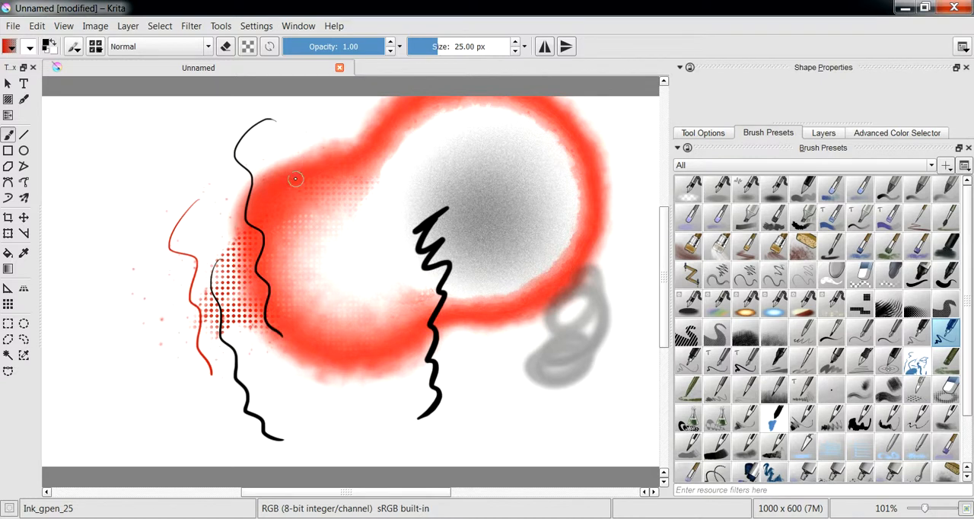
# Assign the Ink_gpen_25 preset to the Favorite Presets tag
pyautogui.rightClick(948, 332)
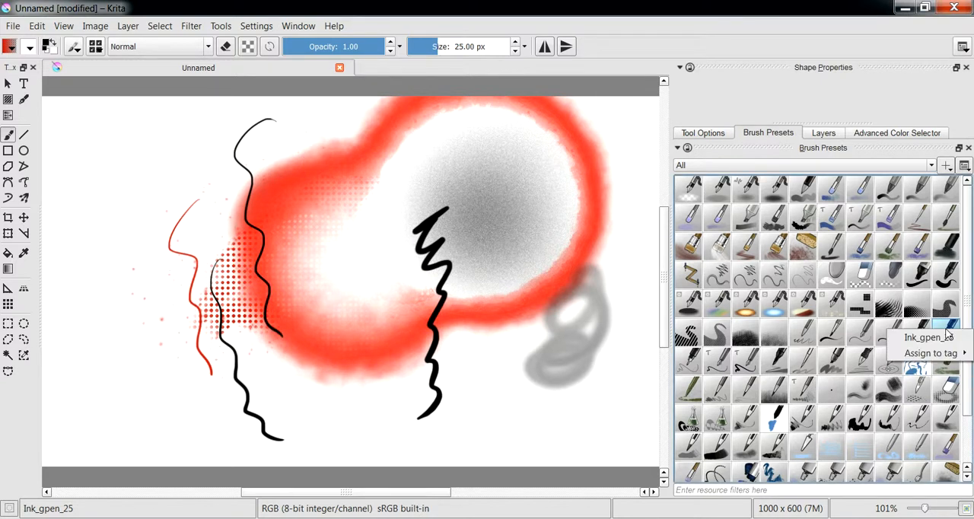
pyautogui.moveTo(918, 357)
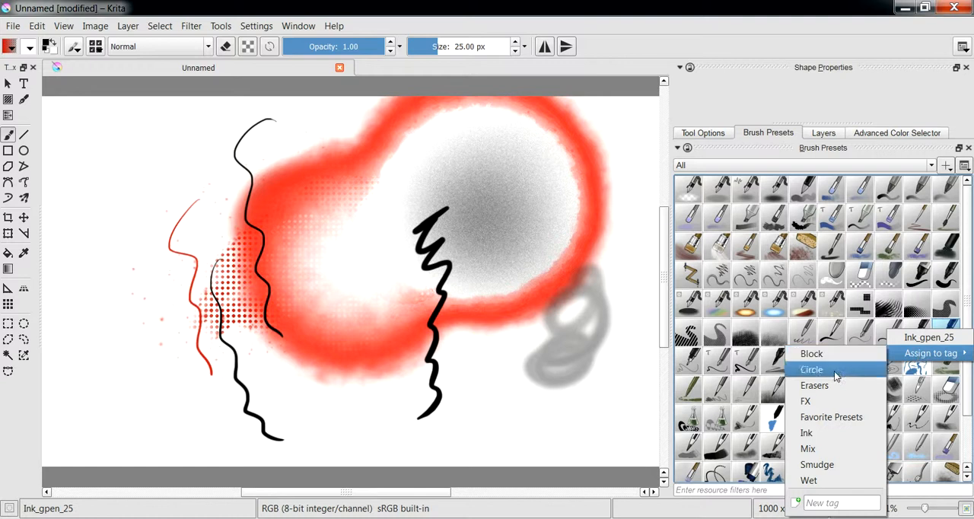
pyautogui.click(831, 417)
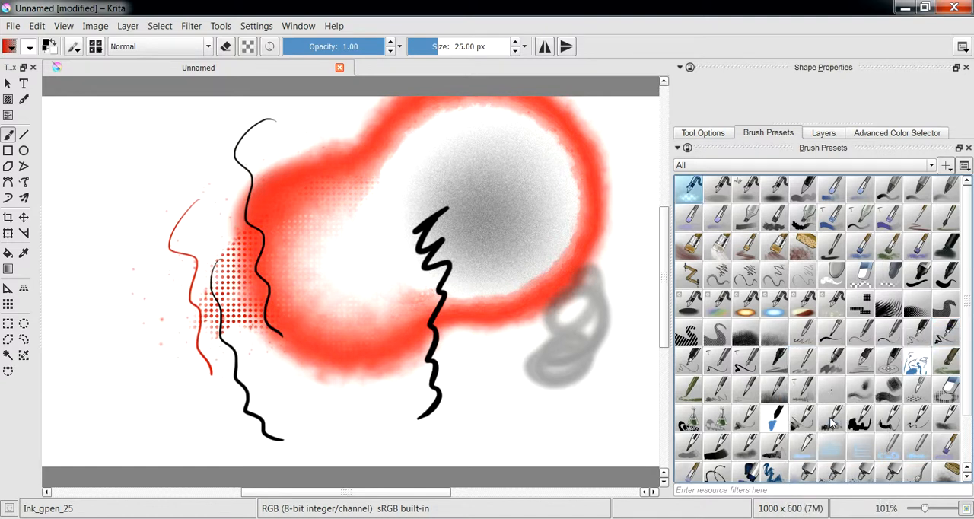
# Check the Favorite Presets group in the preset chooser and in the pop-up palette for the assigned pen preset
pyautogui.click(95, 47)
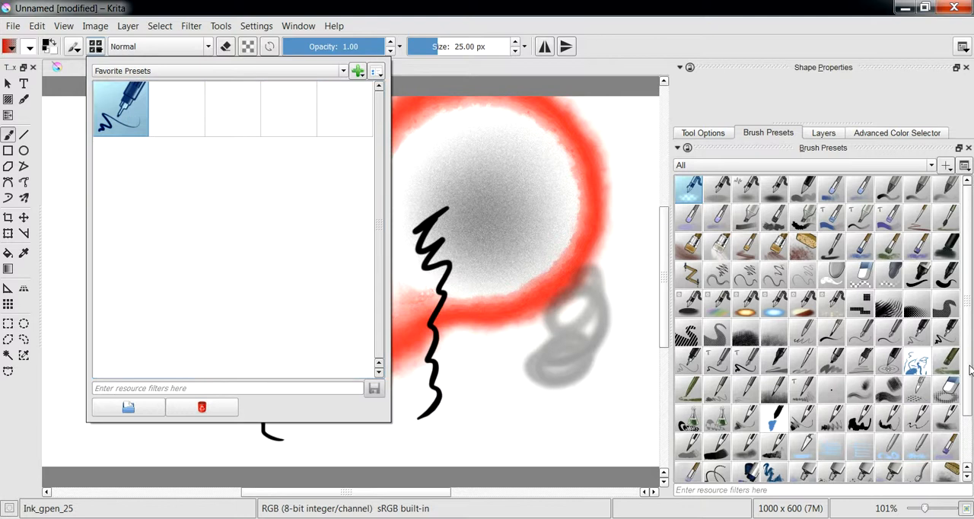
pyautogui.click(970, 370)
pyautogui.rightClick(208, 211)
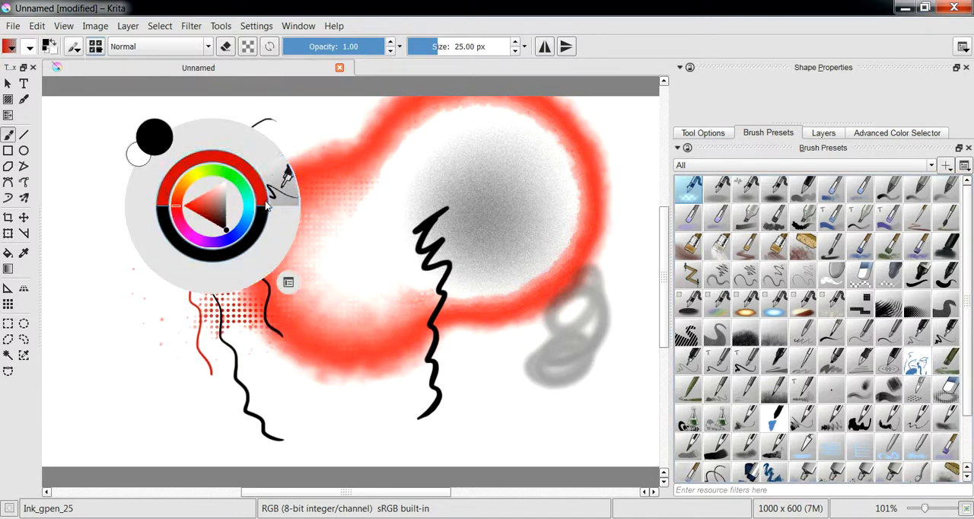
# Assign the Sketch_ink_big preset to the Favorite Presets tag
pyautogui.click(866, 425)
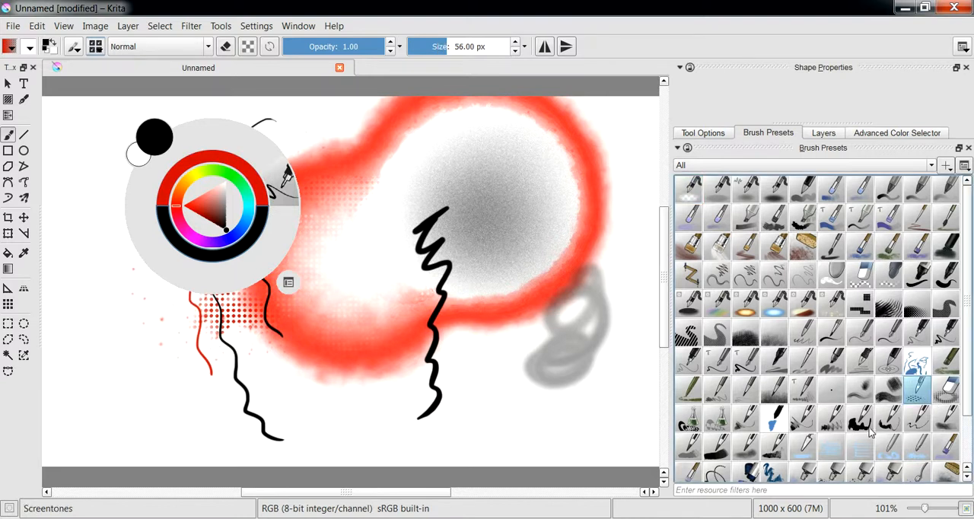
pyautogui.rightClick(854, 426)
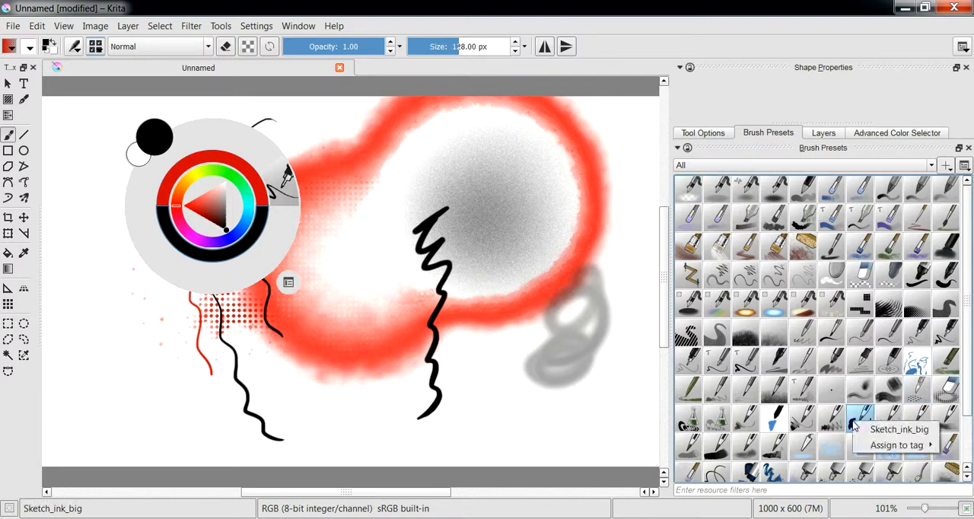
pyautogui.moveTo(892, 446)
pyautogui.click(815, 449)
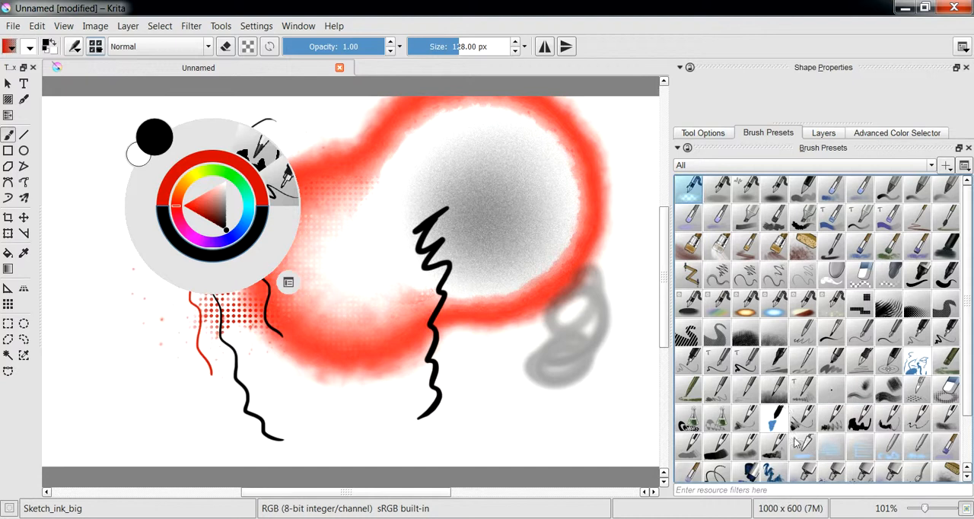
# Find the Fill_circle preset in the preset chooser and assign it to the Favorite Presets tag
pyautogui.click(767, 374)
pyautogui.scroll(-1, 767, 376)
pyautogui.click(756, 388)
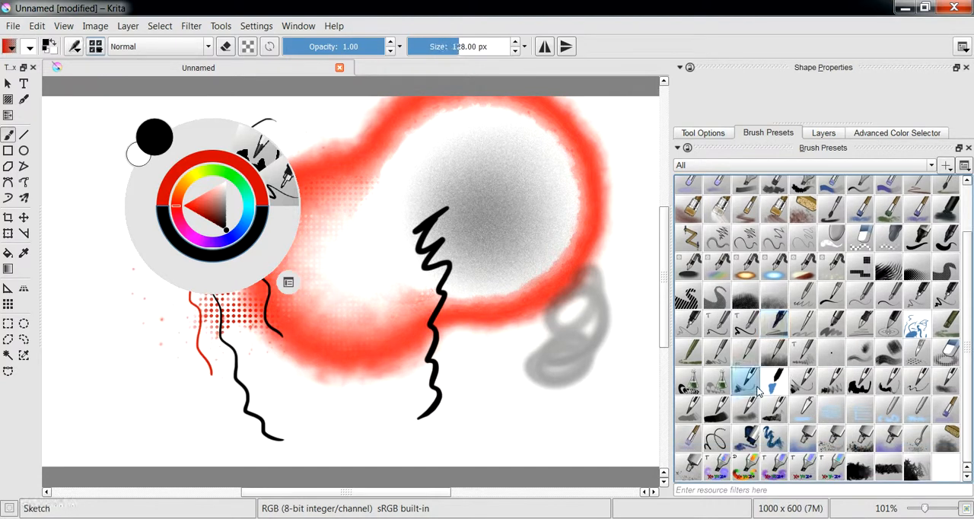
pyautogui.scroll(1, 837, 339)
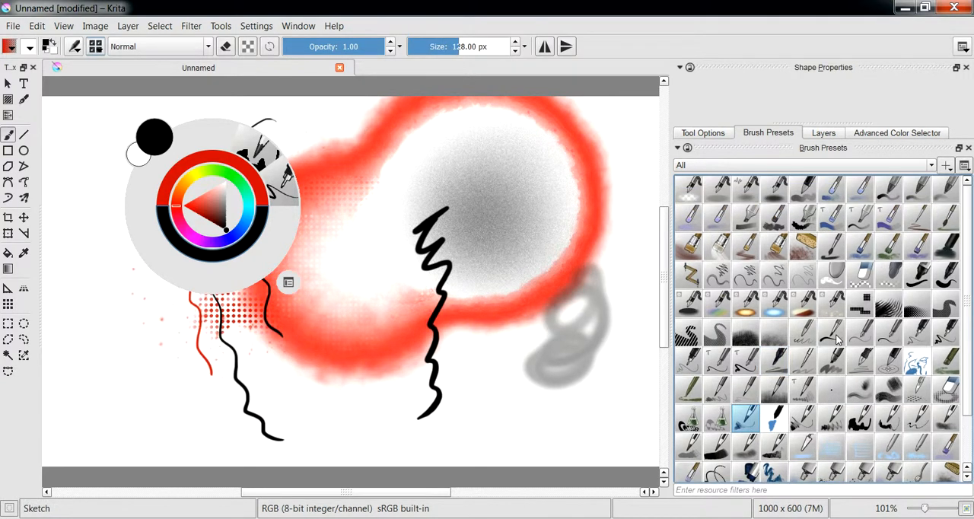
pyautogui.rightClick(938, 276)
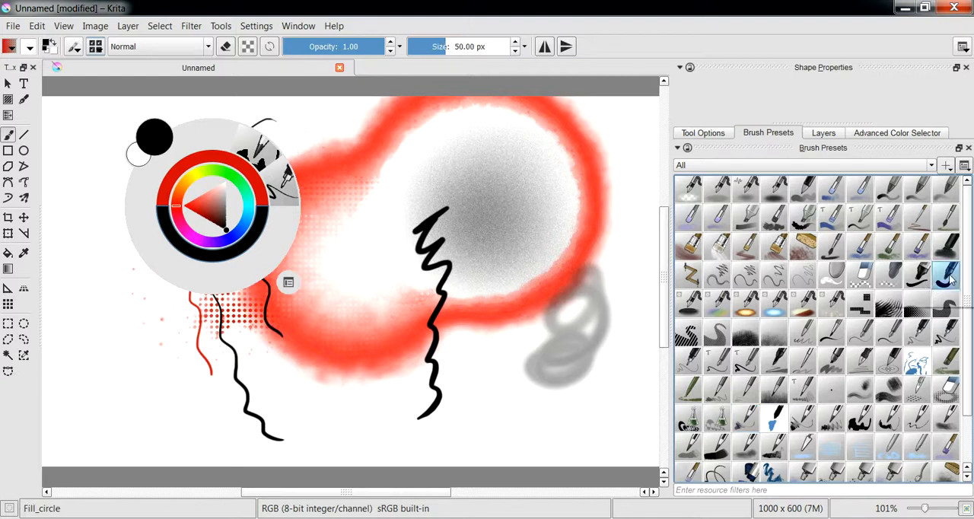
pyautogui.moveTo(930, 299)
pyautogui.click(816, 364)
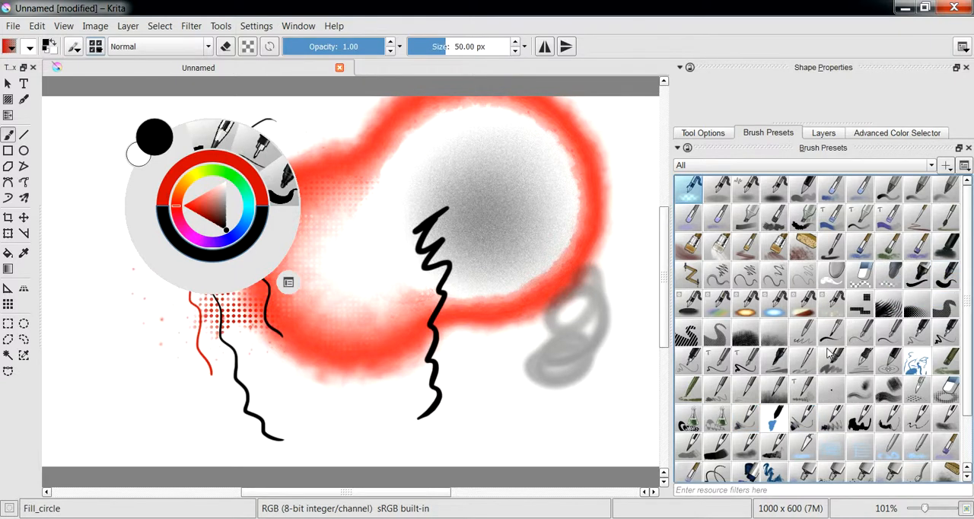
# Assign the Basic_tip_soft preset to the Favorite Presets tag
pyautogui.rightClick(948, 194)
pyautogui.moveTo(930, 218)
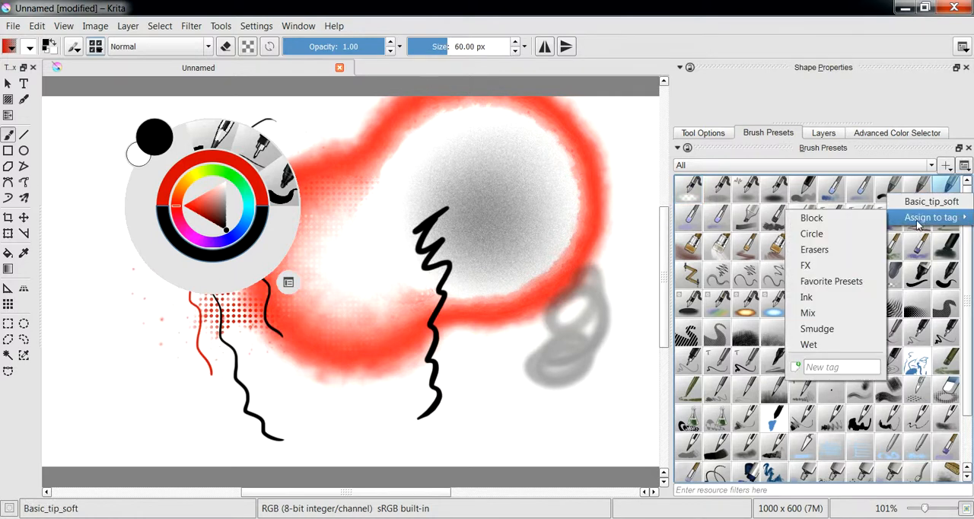
pyautogui.click(837, 282)
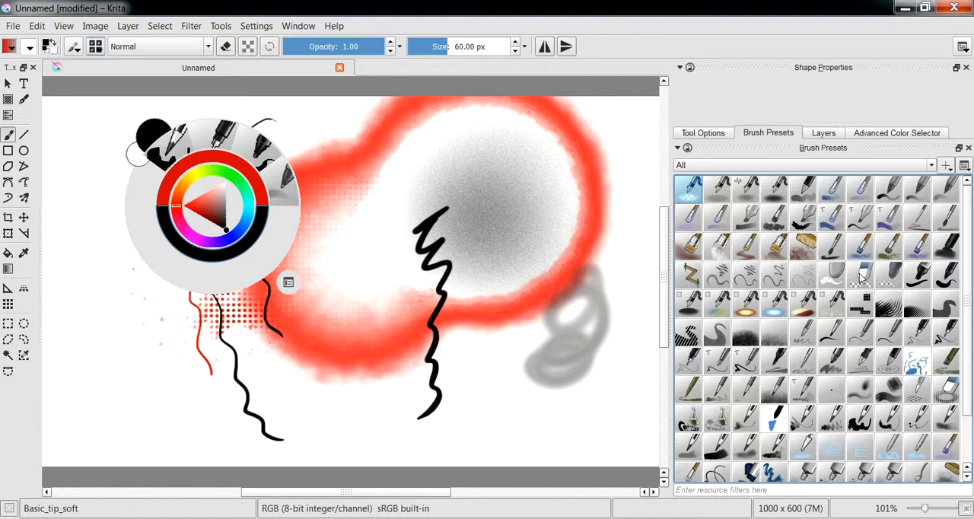
# Assign the Eraser_hard preset to the Erasers tag
pyautogui.click(862, 276)
pyautogui.rightClick(861, 275)
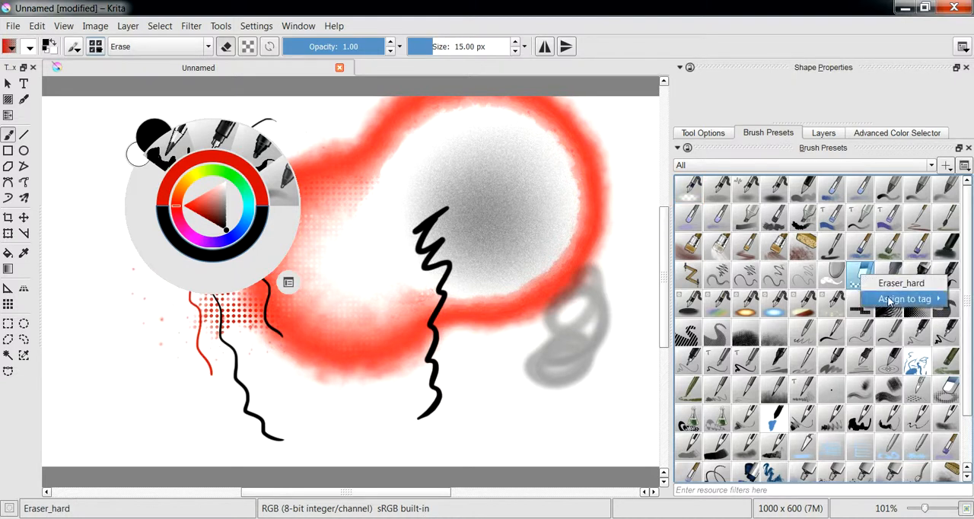
pyautogui.moveTo(883, 294)
pyautogui.click(798, 333)
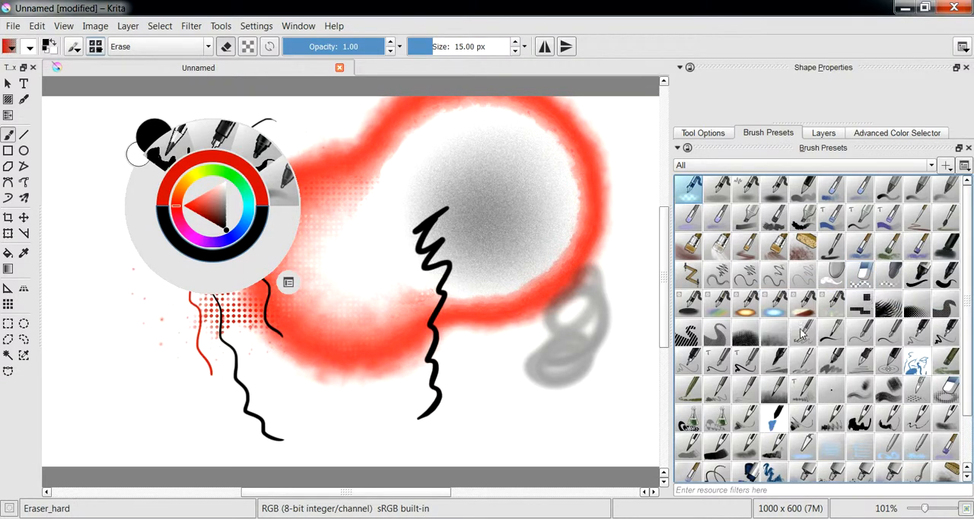
# Assign the Airbrush_eraser preset to the Favorite Presets tag
pyautogui.rightClick(687, 190)
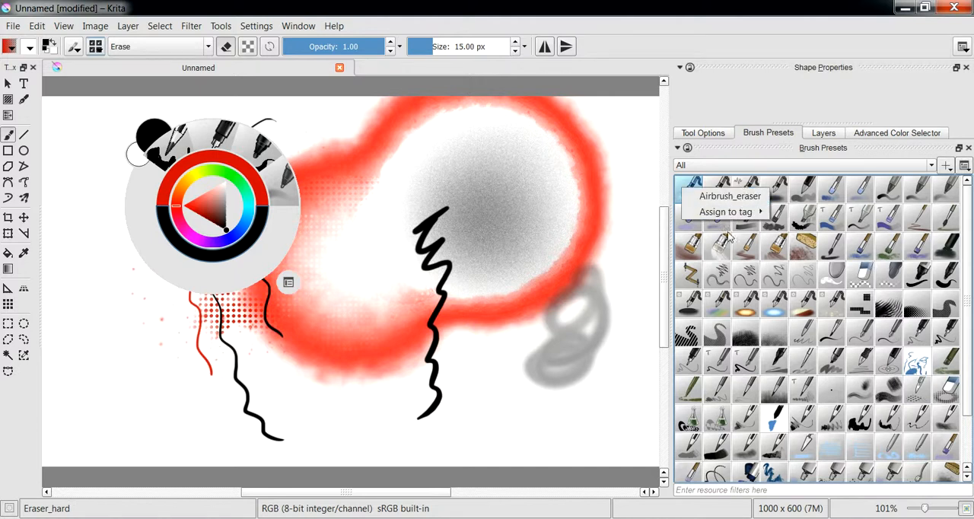
pyautogui.moveTo(731, 212)
pyautogui.click(806, 271)
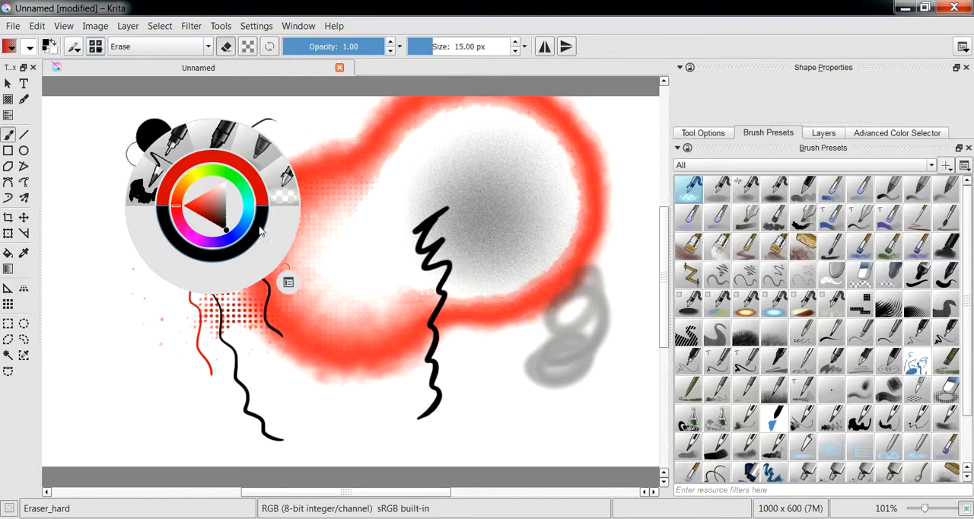
# Pick Basic_tip_soft from the pop-up palette and paint overlapping soft grey strokes and blobs over the wavy lines, enlarging the brush to about 188 px
pyautogui.click(344, 256)
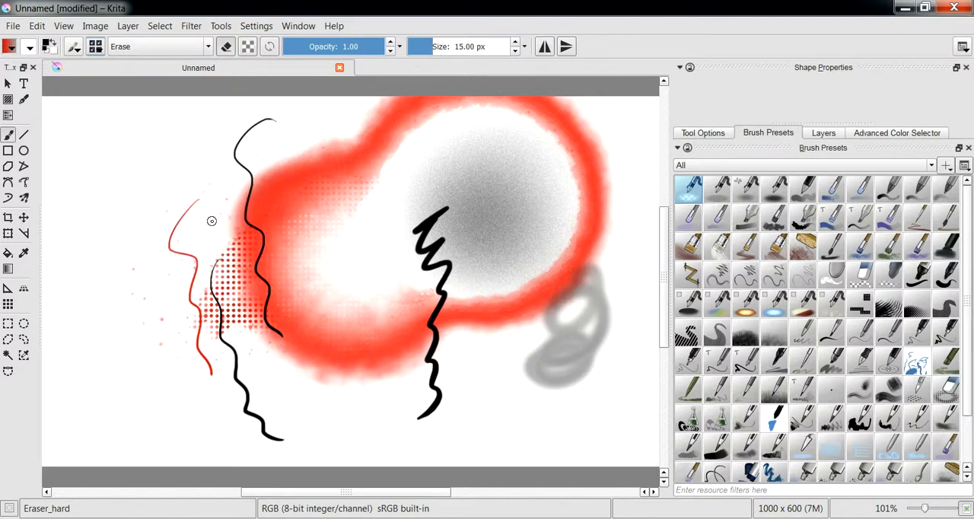
pyautogui.rightClick(292, 165)
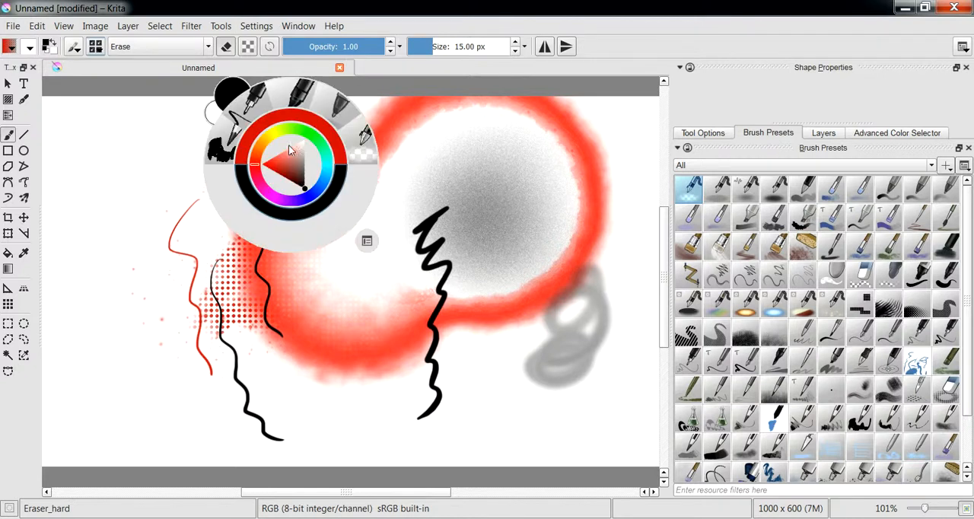
pyautogui.click(368, 241)
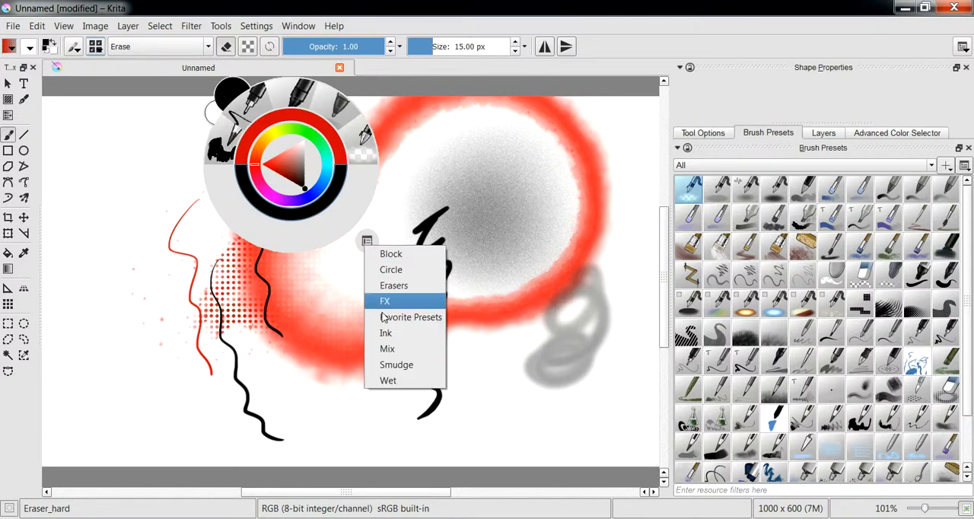
pyautogui.click(339, 113)
pyautogui.moveTo(191, 189)
pyautogui.mouseDown()
pyautogui.moveTo(148, 258)
pyautogui.moveTo(216, 257)
pyautogui.moveTo(258, 284)
pyautogui.moveTo(293, 300)
pyautogui.mouseUp()
pyautogui.keyDown('shift'); pyautogui.moveTo(193, 292); pyautogui.dragTo(270, 292); pyautogui.keyUp('shift')
pyautogui.moveTo(213, 266)
pyautogui.mouseDown()
pyautogui.moveTo(261, 255)
pyautogui.moveTo(264, 271)
pyautogui.mouseUp()
pyautogui.moveTo(208, 259)
pyautogui.mouseDown()
pyautogui.moveTo(322, 224)
pyautogui.moveTo(273, 215)
pyautogui.moveTo(223, 264)
pyautogui.moveTo(297, 297)
pyautogui.moveTo(263, 311)
pyautogui.moveTo(321, 232)
pyautogui.mouseUp()
pyautogui.moveTo(263, 231)
pyautogui.mouseDown()
pyautogui.moveTo(275, 319)
pyautogui.moveTo(252, 213)
pyautogui.mouseUp()
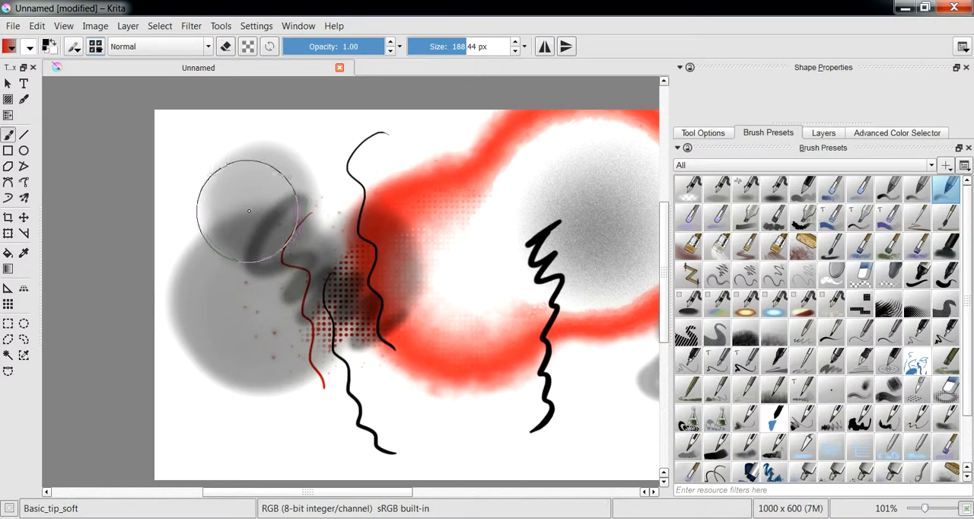
# Try erasing part of the upper grey blob with Basic_tip_soft in eraser mode and undo the stroke
pyautogui.press('e')
pyautogui.moveTo(282, 130); pyautogui.dragTo(256, 239)
pyautogui.hotkey('ctrl', 'z')
pyautogui.hotkey('ctrl', 'z')
pyautogui.hotkey('ctrl', 'shift', 'z')
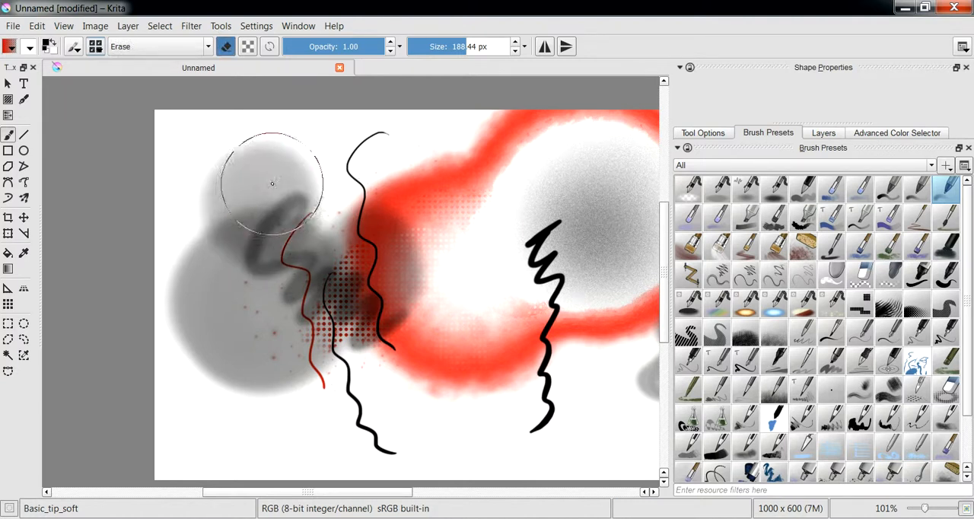
# Try a Fill_circle stroke over the upper grey blob, undo it, and switch back to Basic_tip_soft from the pop-up palette
pyautogui.rightClick(244, 181)
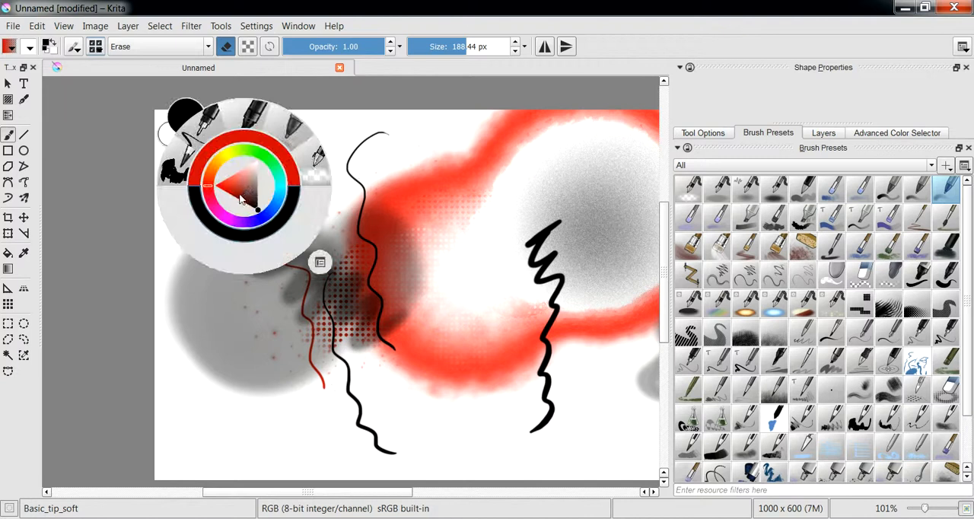
pyautogui.click(258, 122)
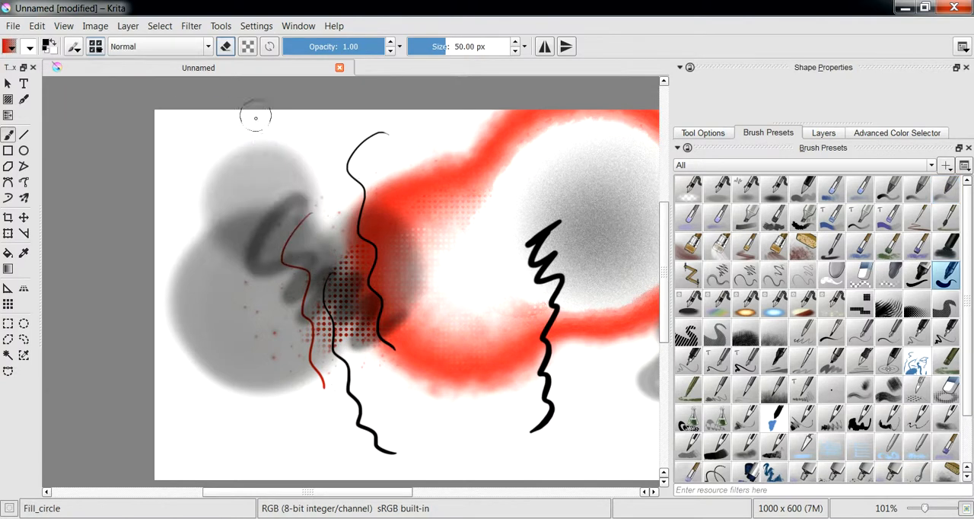
pyautogui.moveTo(272, 149); pyautogui.dragTo(253, 222)
pyautogui.hotkey('ctrl', 'z')
pyautogui.rightClick(276, 149)
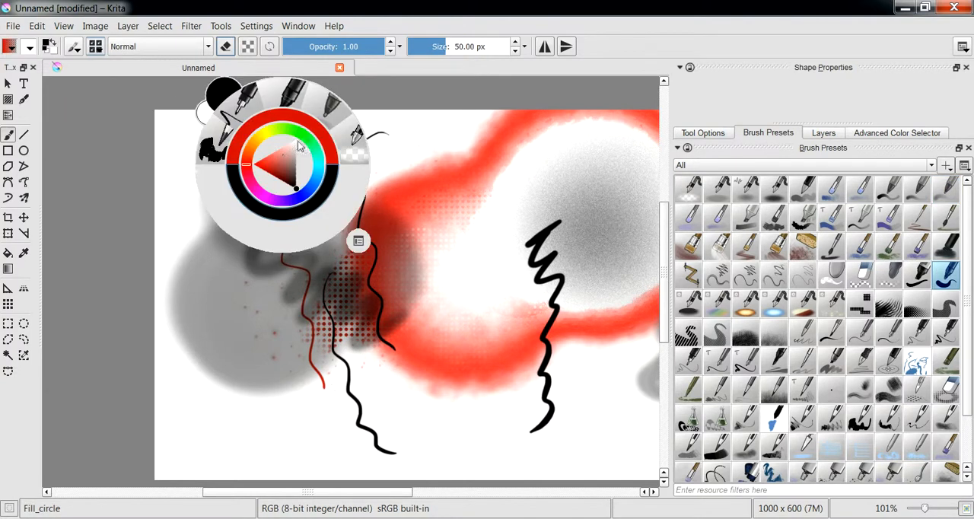
pyautogui.click(325, 113)
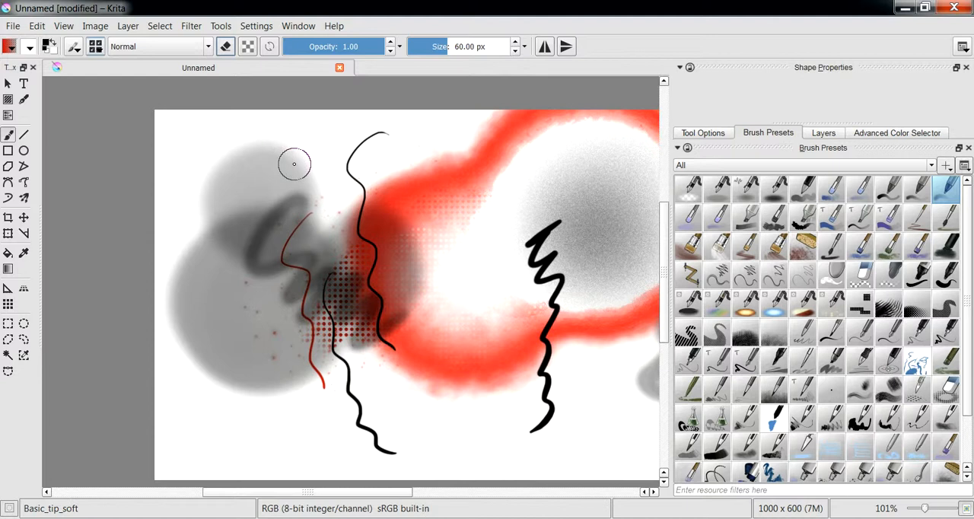
# Assign the Eraser_hard preset to the Favorite Presets tag
pyautogui.click(860, 274)
pyautogui.rightClick(860, 274)
pyautogui.moveTo(875, 310)
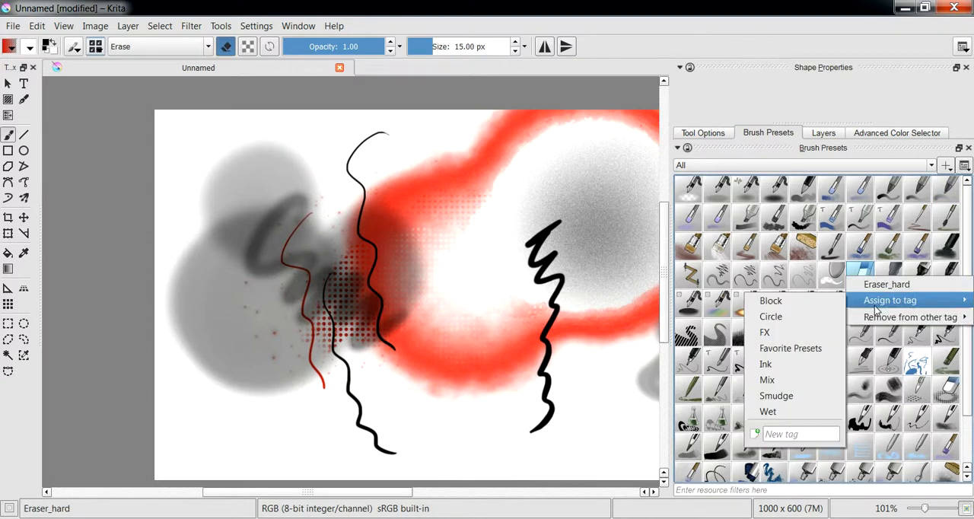
pyautogui.click(808, 348)
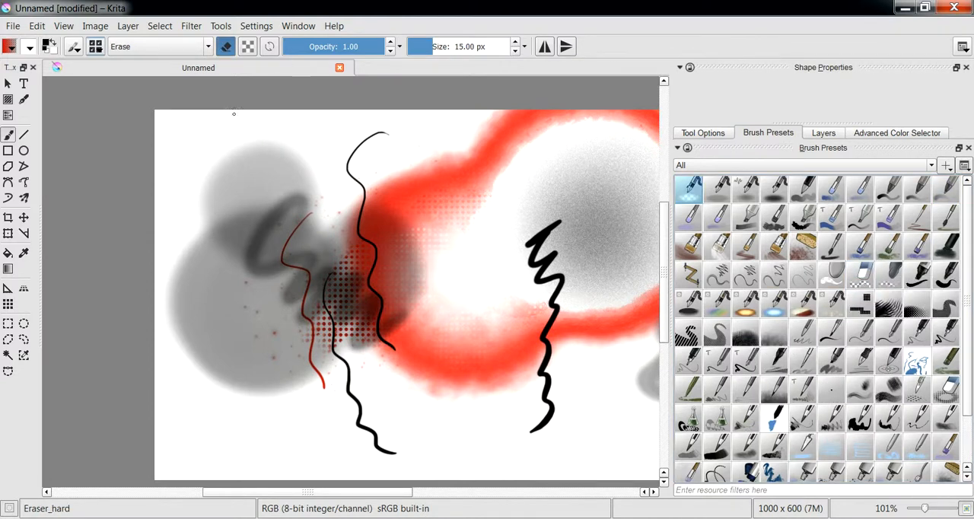
# Erase a small dot in the upper grey blob with Eraser_hard and undo the test stroke made with the enlarged brush
pyautogui.click(271, 196)
pyautogui.moveTo(240, 203)
pyautogui.keyDown('shift'); pyautogui.mouseDown()
pyautogui.moveTo(324, 196)
pyautogui.moveTo(332, 182)
pyautogui.moveTo(292, 183)
pyautogui.moveTo(306, 191)
pyautogui.mouseUp(); pyautogui.keyUp('shift')
pyautogui.press('e')
pyautogui.hotkey('ctrl', 'z')
# Pick Basic_tip_soft from the pop-up palette and paint a soft grey area around the top of the tall black wavy line
pyautogui.rightClick(305, 254)
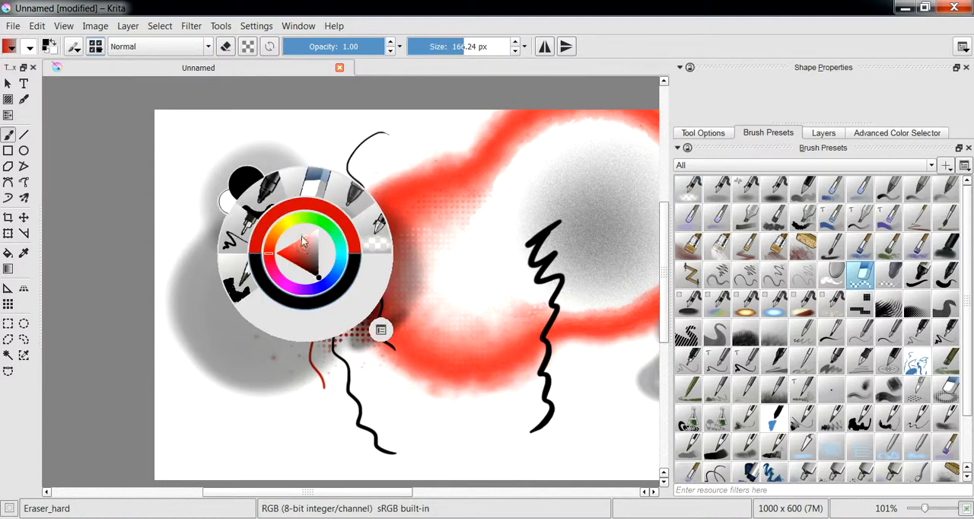
pyautogui.click(358, 195)
pyautogui.moveTo(364, 186)
pyautogui.keyDown('shift'); pyautogui.mouseDown()
pyautogui.moveTo(391, 179)
pyautogui.moveTo(384, 197)
pyautogui.moveTo(391, 190)
pyautogui.moveTo(354, 198)
pyautogui.moveTo(375, 194)
pyautogui.moveTo(310, 175)
pyautogui.moveTo(327, 188)
pyautogui.moveTo(341, 172)
pyautogui.moveTo(322, 153)
pyautogui.mouseUp(); pyautogui.keyUp('shift')
# Pick Eraser_hard from the pop-up palette and erase a diagonal zigzag through the new grey area
pyautogui.rightClick(325, 162)
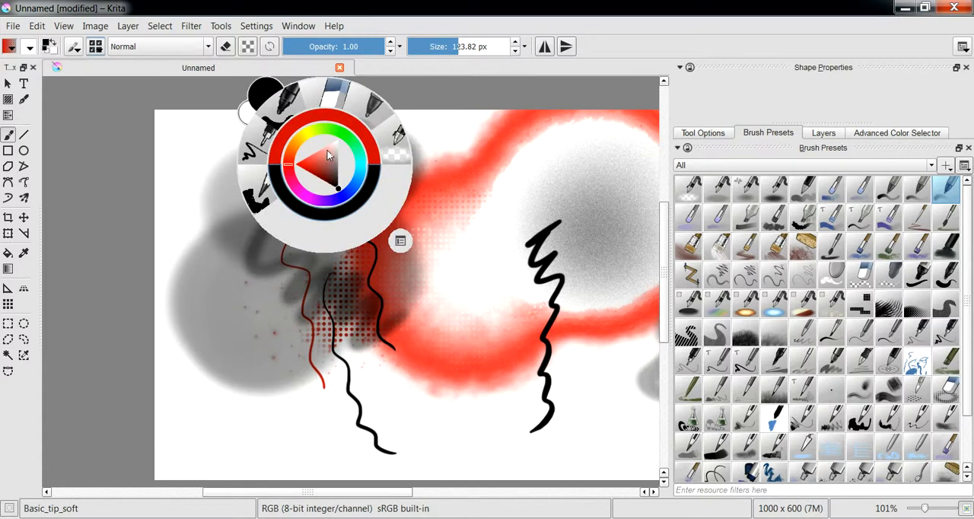
pyautogui.click(333, 94)
pyautogui.moveTo(393, 141)
pyautogui.mouseDown()
pyautogui.moveTo(418, 140)
pyautogui.moveTo(383, 211)
pyautogui.mouseUp()
# Switch back to Basic_tip_soft from the pop-up palette, paint over the erased zigzag, and sample a canvas colour there
pyautogui.rightClick(363, 187)
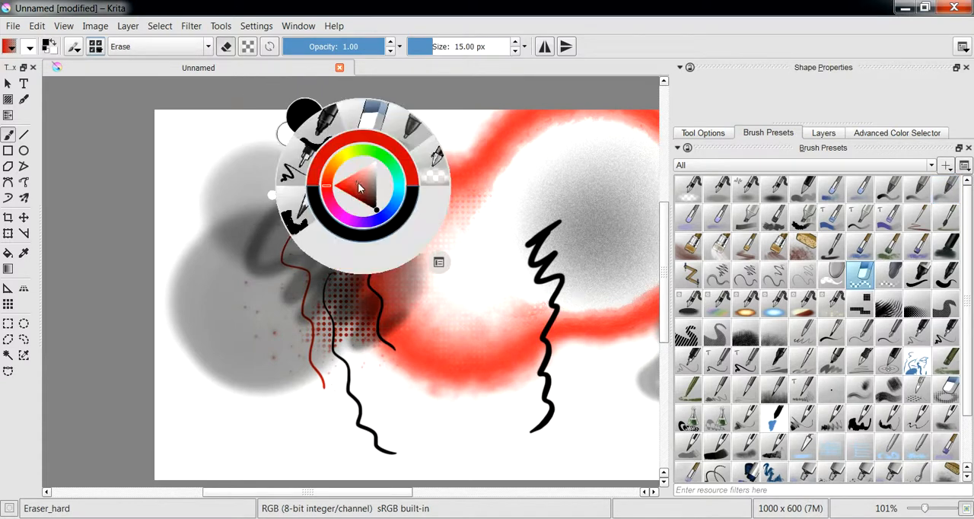
pyautogui.click(415, 132)
pyautogui.moveTo(407, 158)
pyautogui.mouseDown()
pyautogui.moveTo(355, 211)
pyautogui.moveTo(381, 215)
pyautogui.moveTo(403, 199)
pyautogui.mouseUp()
pyautogui.press('ctrl')
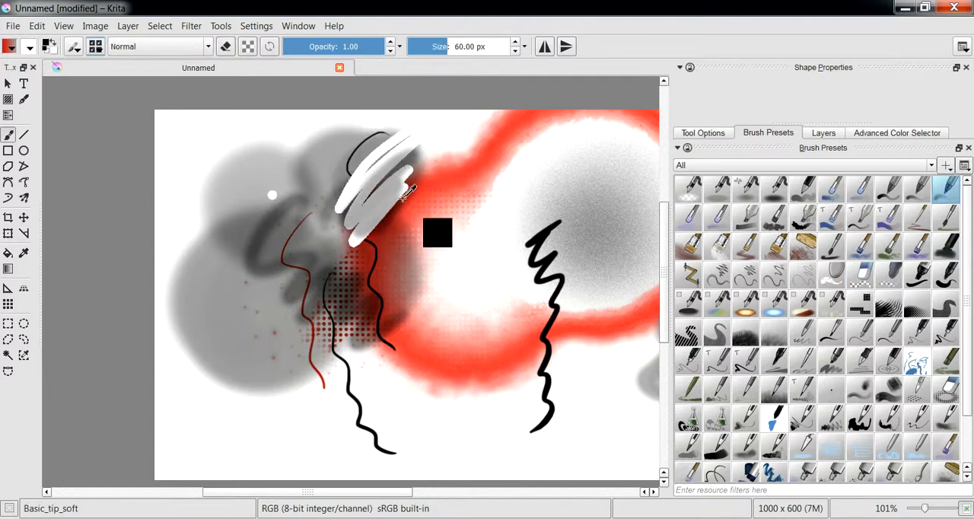